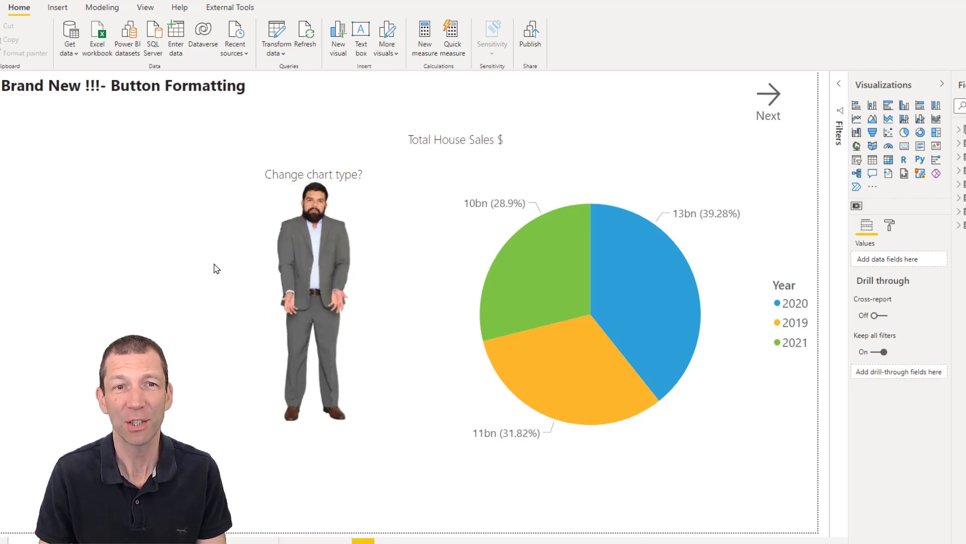
# - Toggle the sales chart from pie to columns and back to a pie
pyautogui.click(329, 267)
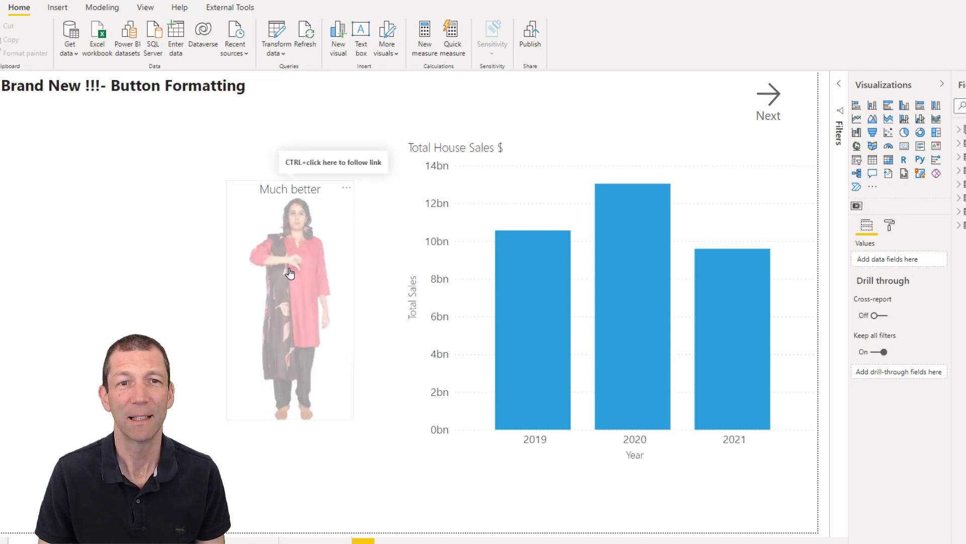
pyautogui.keyDown('ctrl'); pyautogui.click(290, 273); pyautogui.keyUp('ctrl')
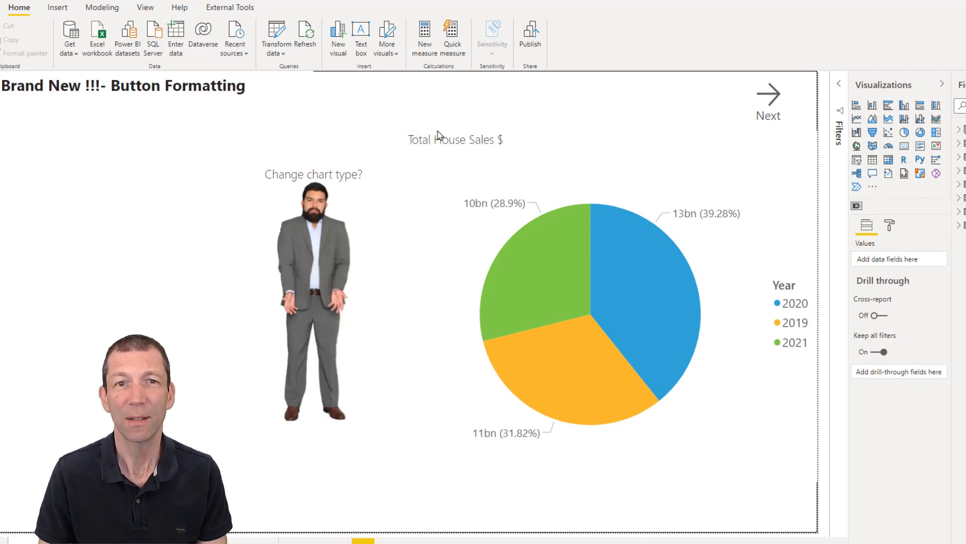
pyautogui.click(327, 173)
pyautogui.click(216, 121)
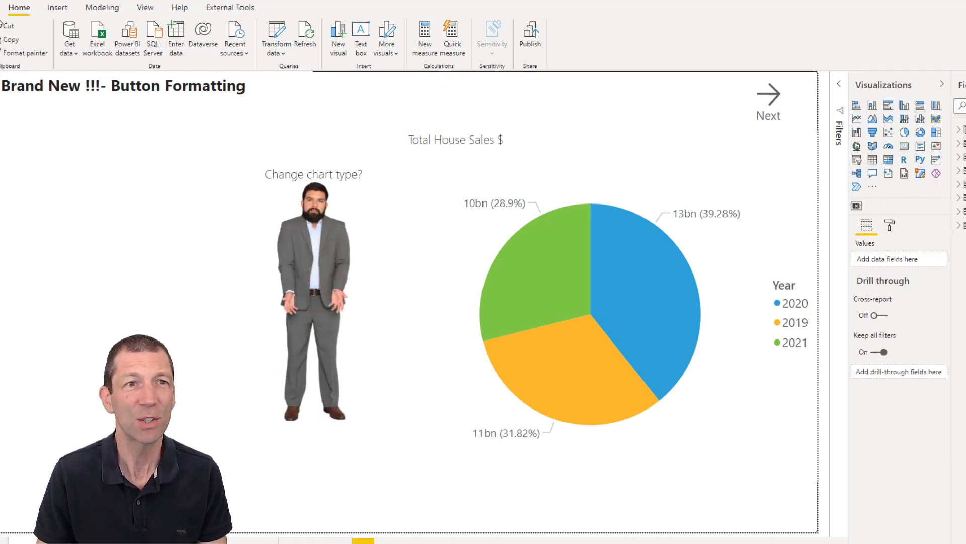
# - Insert a blank button, move it to the page's left side, and turn its fill on
pyautogui.click(57, 7)
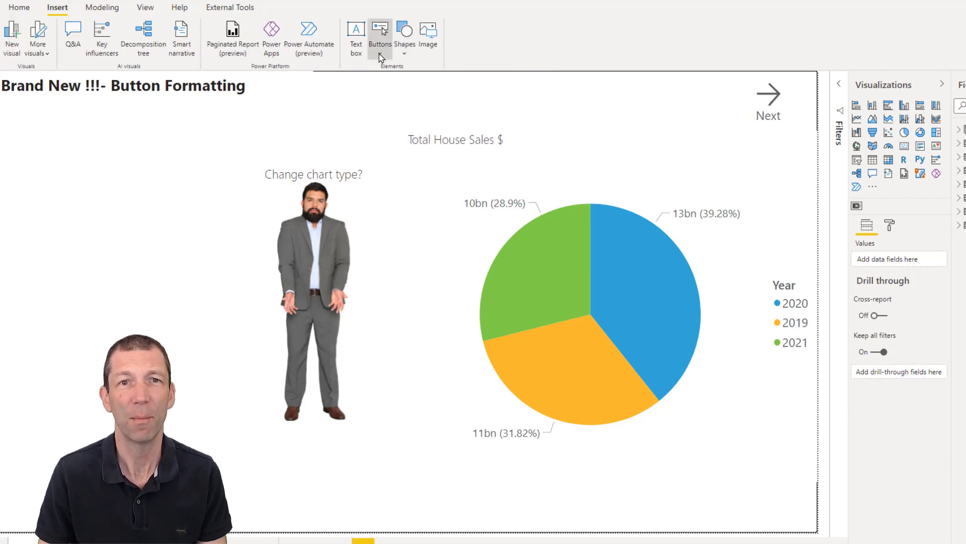
pyautogui.click(380, 47)
pyautogui.click(407, 220)
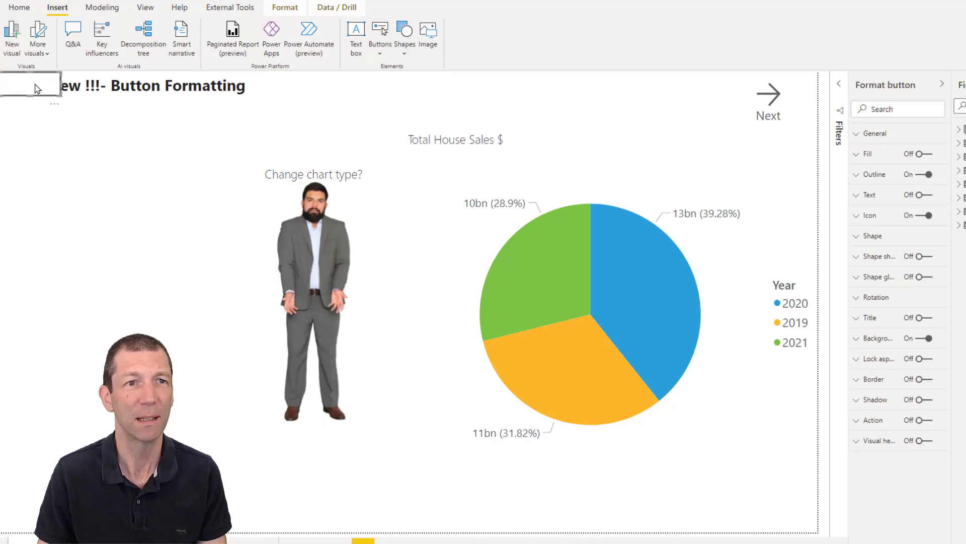
pyautogui.moveTo(57, 87); pyautogui.dragTo(180, 237)
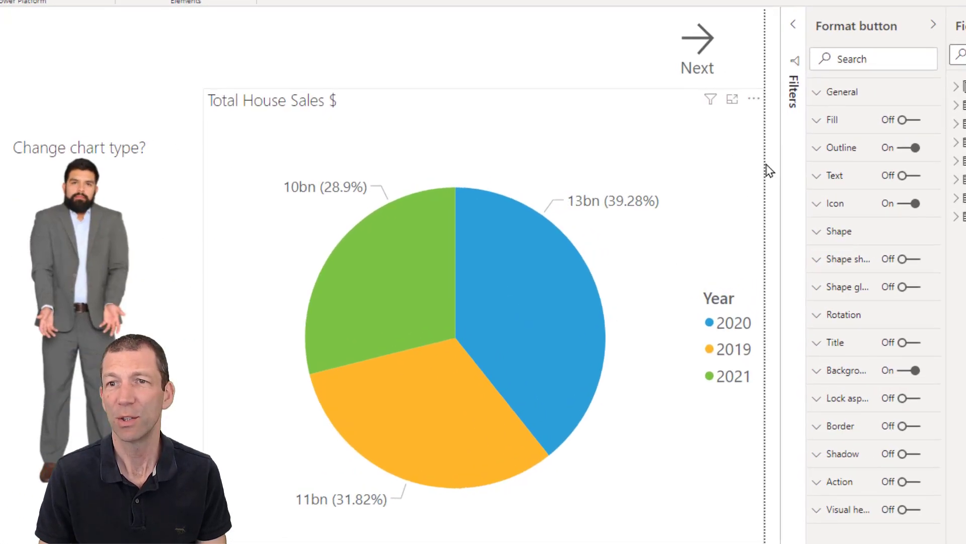
pyautogui.click(833, 121)
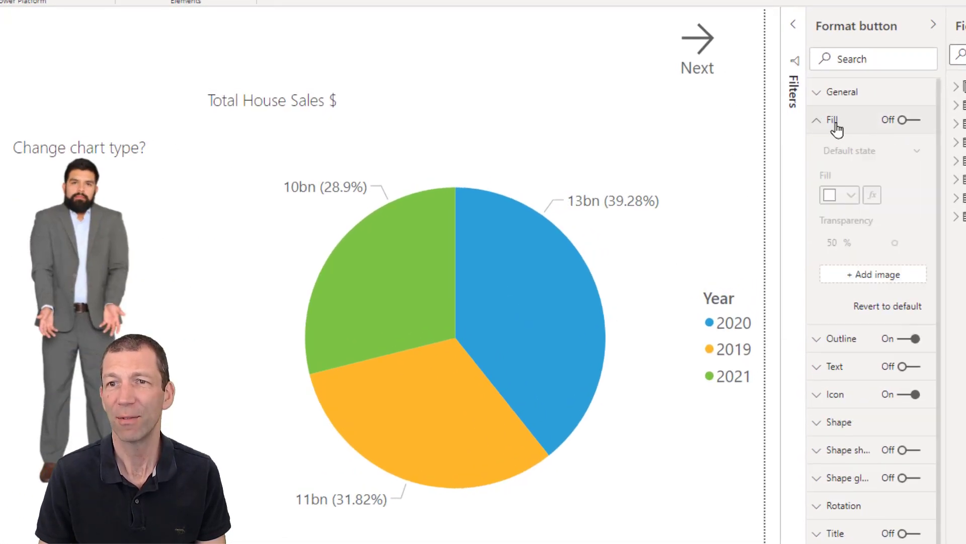
pyautogui.click(911, 121)
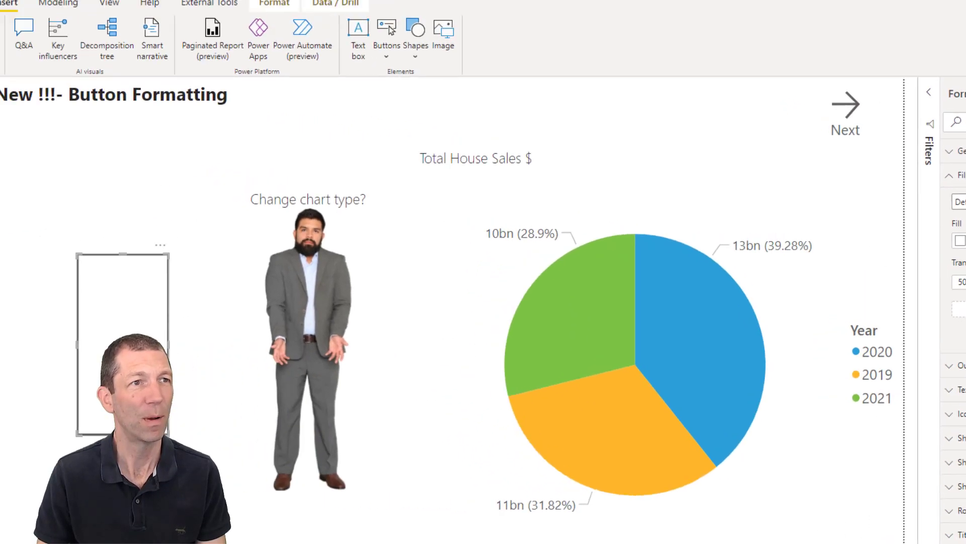
# - Insert a stock cutout image of a standing woman in a dark suit onto PowerPoint's second slide
pyautogui.hotkey('alt', 'Tab')
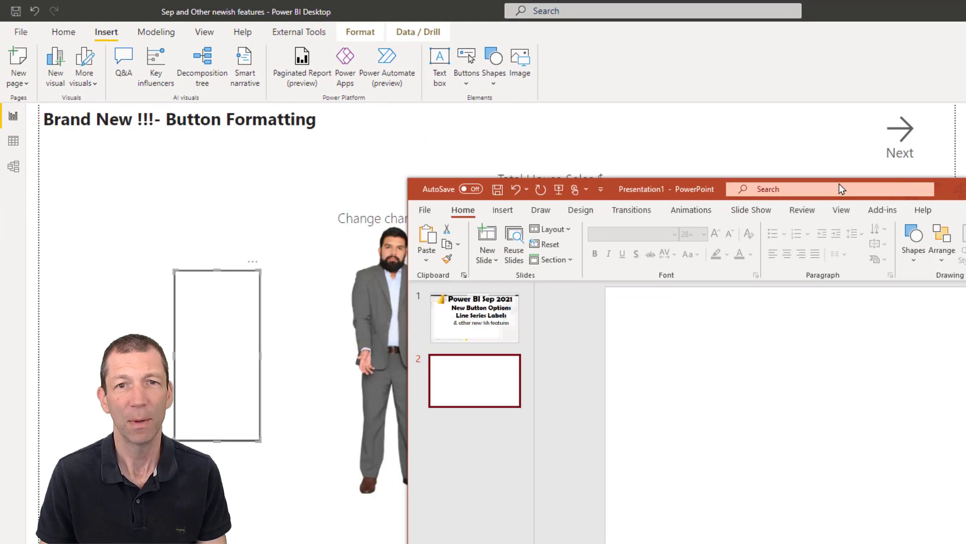
pyautogui.doubleClick(946, 198)
pyautogui.click(95, 32)
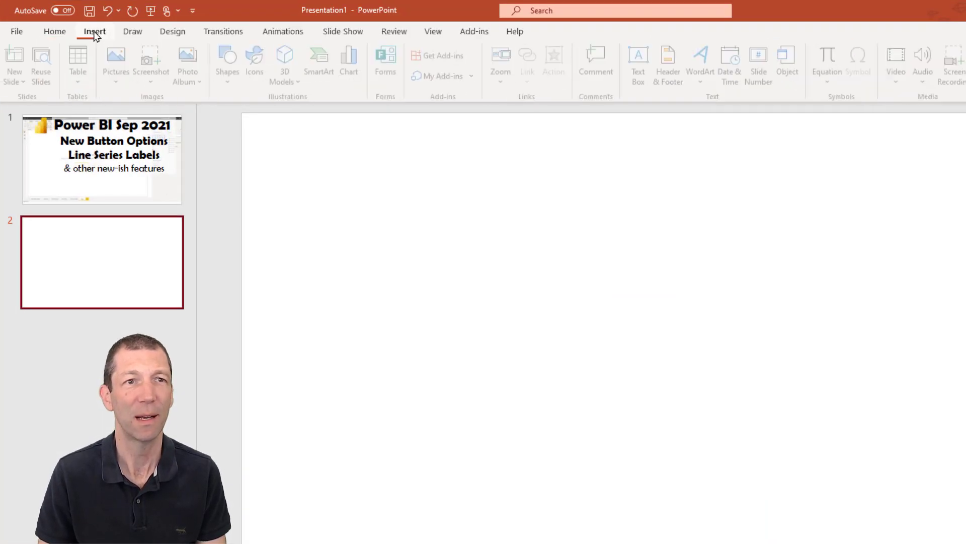
pyautogui.click(118, 81)
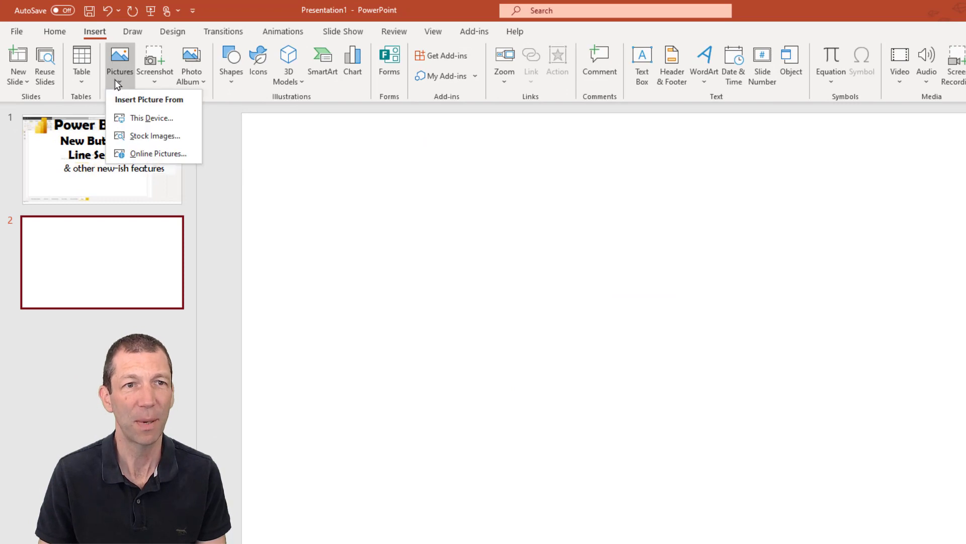
pyautogui.click(146, 135)
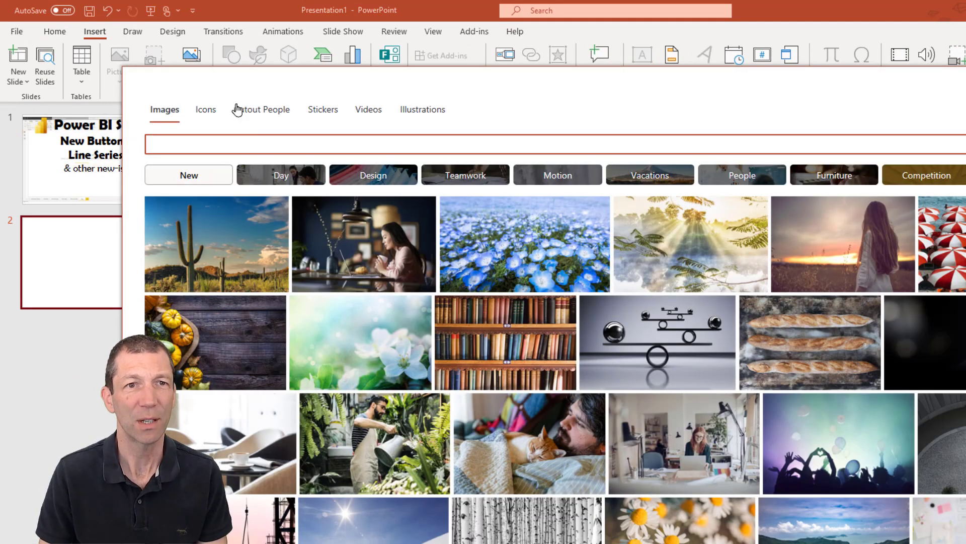
pyautogui.click(248, 111)
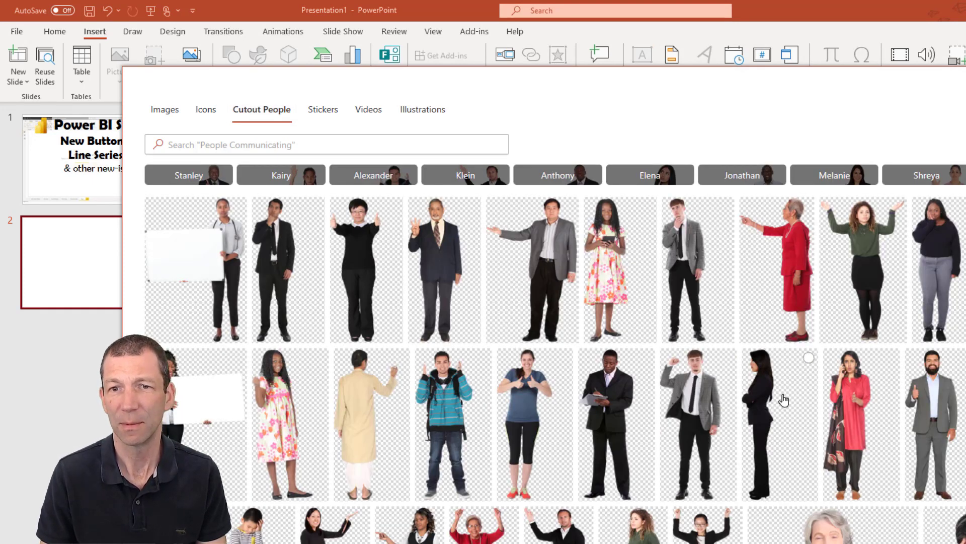
pyautogui.press('Escape')
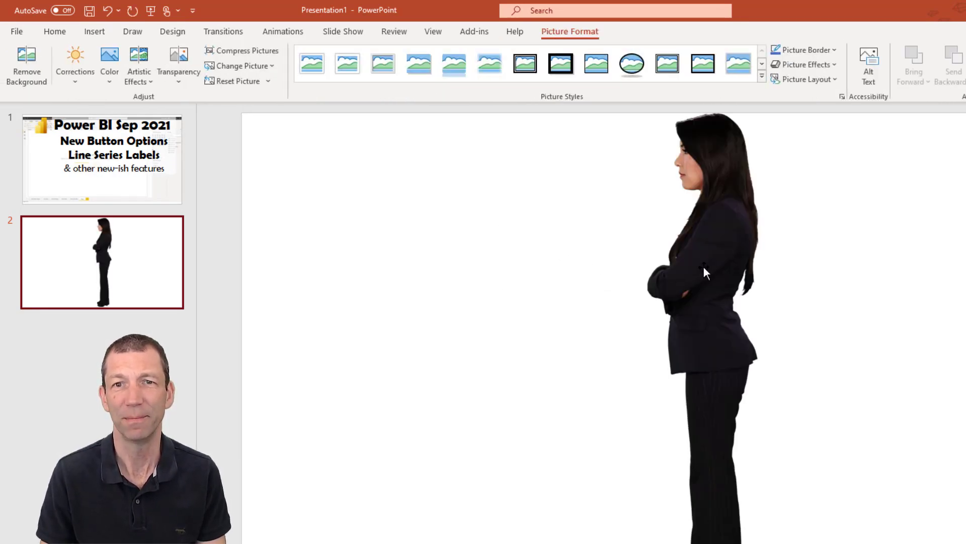
pyautogui.rightClick(703, 267)
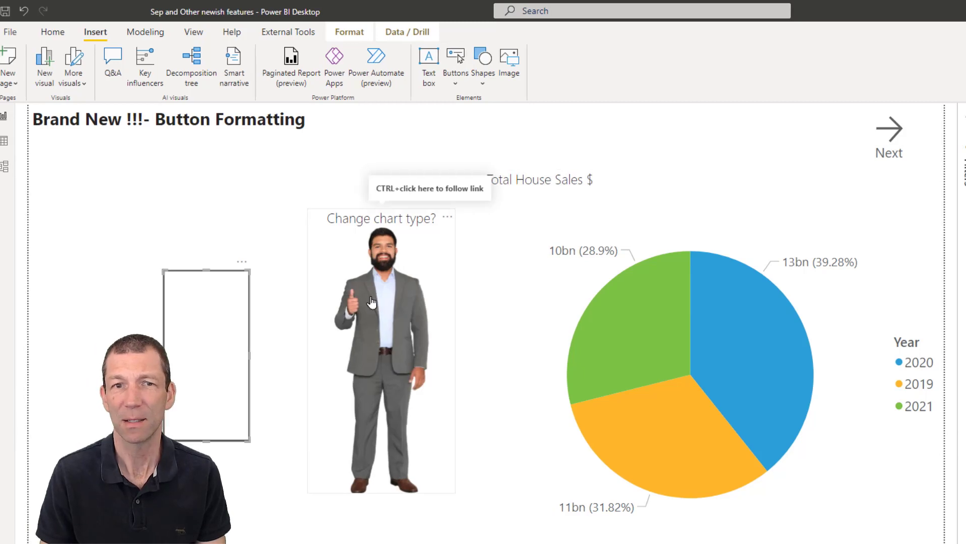
pyautogui.click(937, 221)
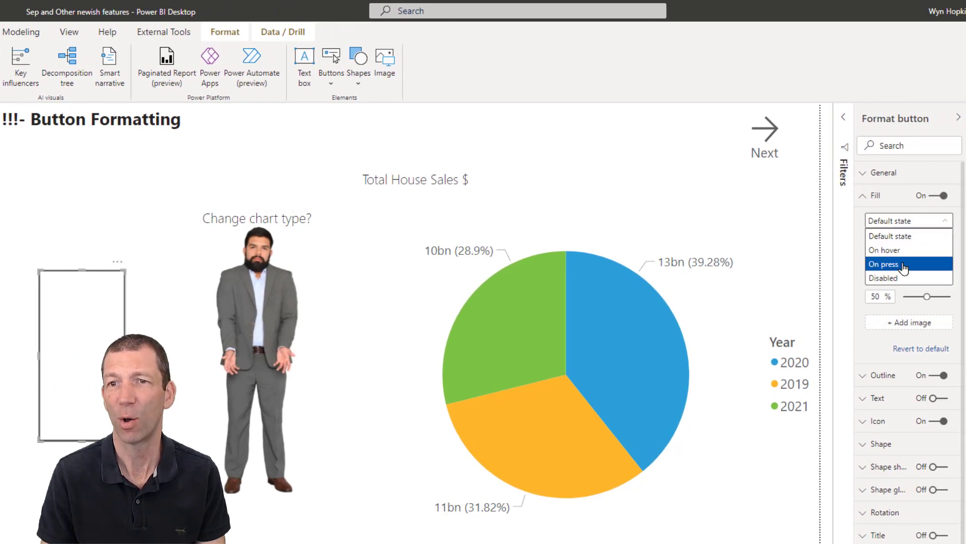
pyautogui.click(908, 236)
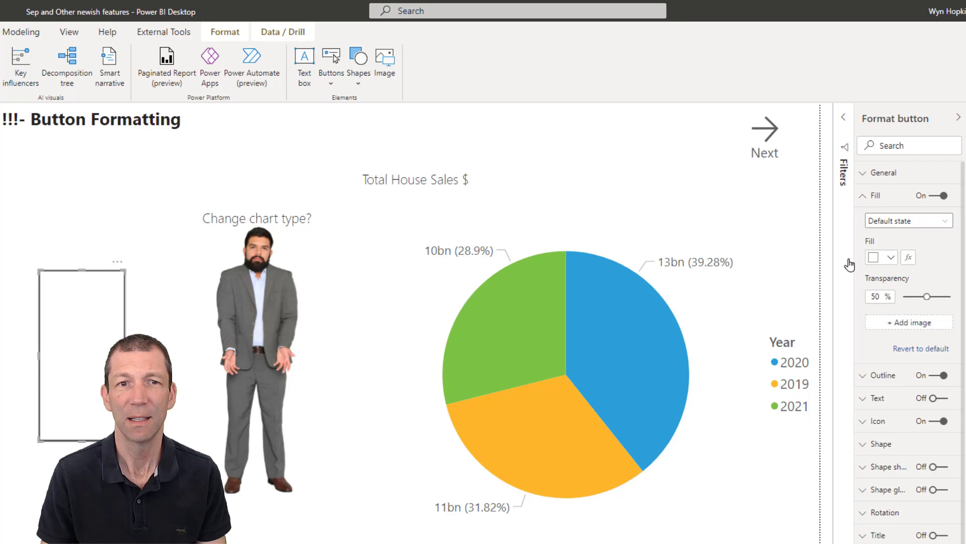
pyautogui.keyDown('ctrl'); pyautogui.click(266, 288); pyautogui.keyUp('ctrl')
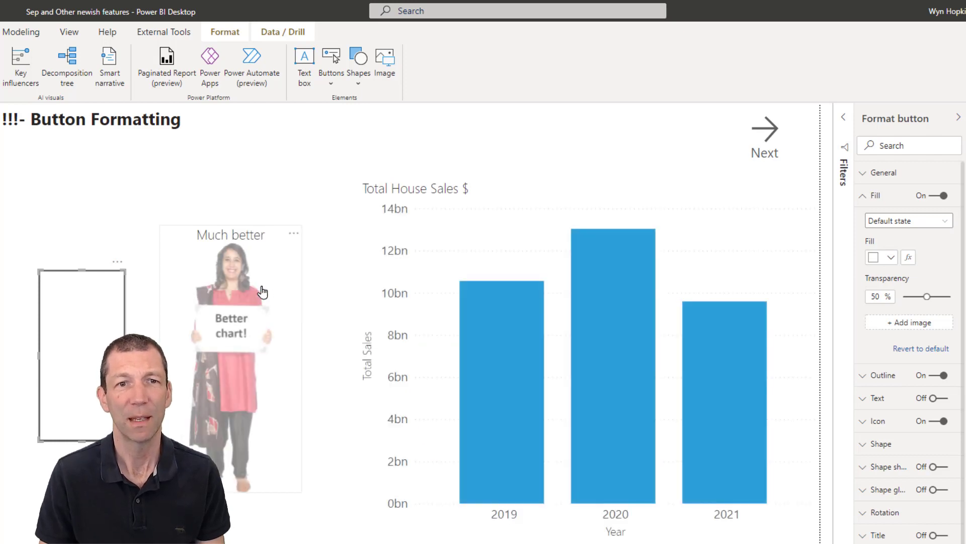
pyautogui.keyDown('ctrl'); pyautogui.click(261, 291); pyautogui.keyUp('ctrl')
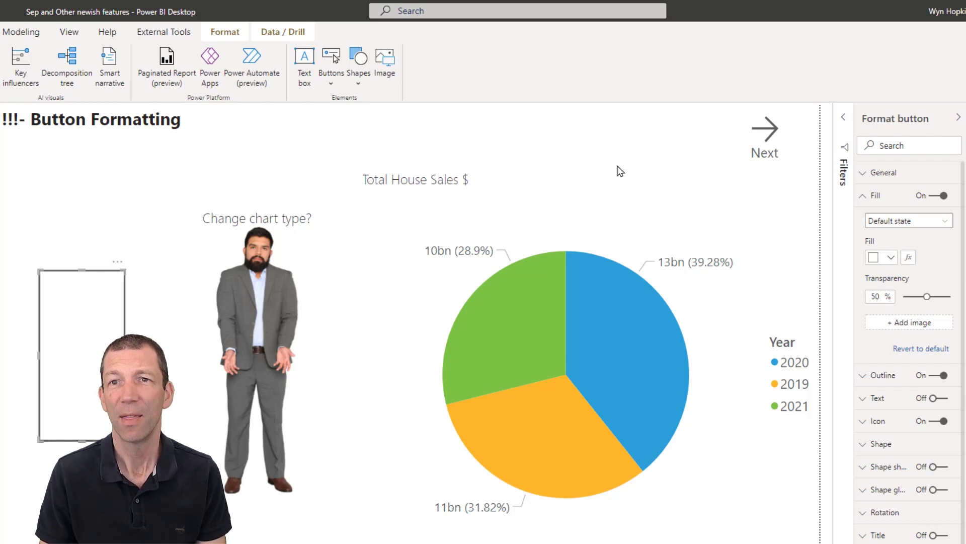
# - After trying right and left of text, set the Next arrow above its text and follow it to Series Labels
pyautogui.click(766, 166)
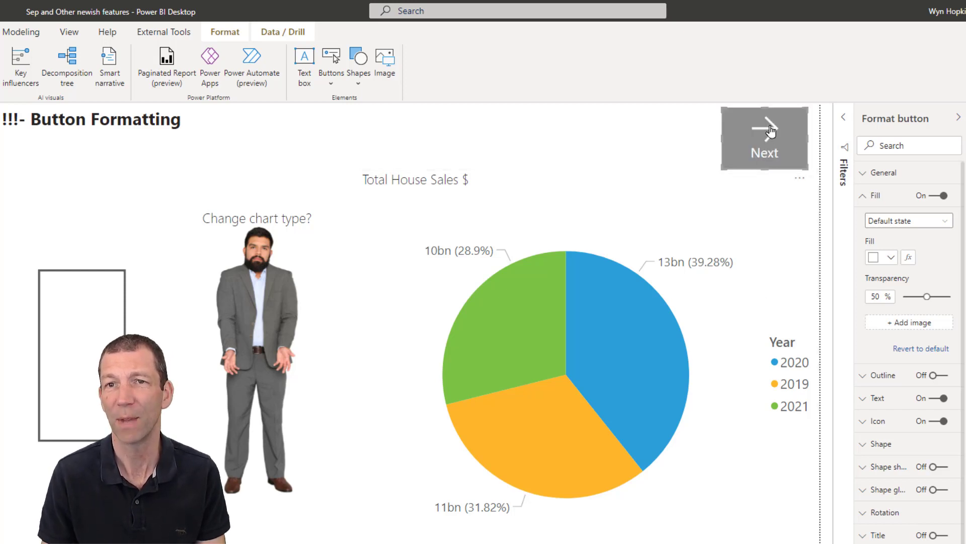
pyautogui.click(872, 423)
pyautogui.scroll(-5, 901, 438)
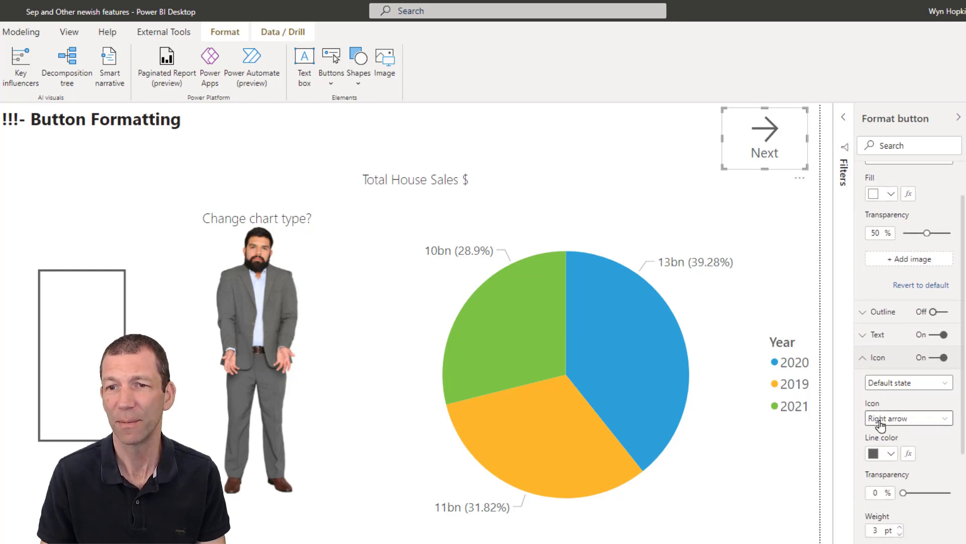
pyautogui.click(912, 443)
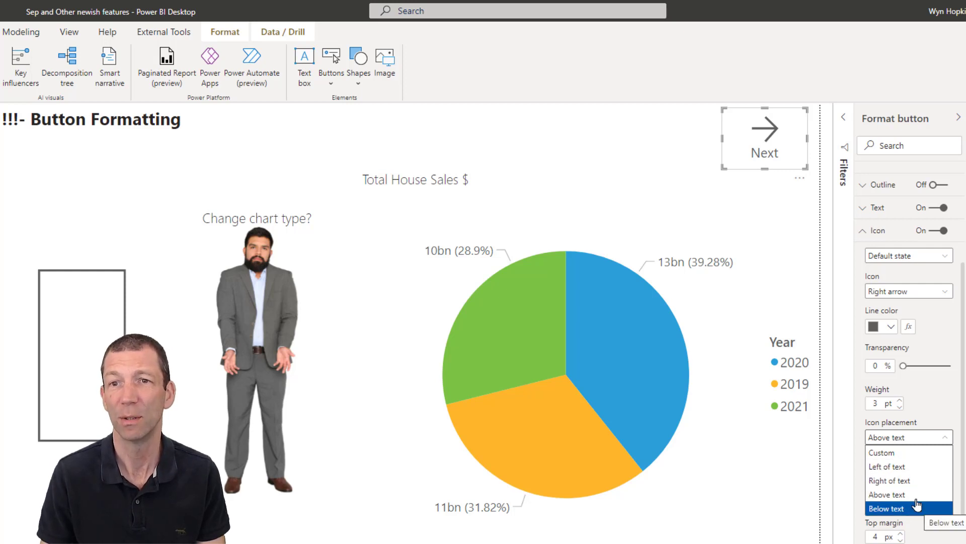
pyautogui.click(899, 481)
pyautogui.click(911, 447)
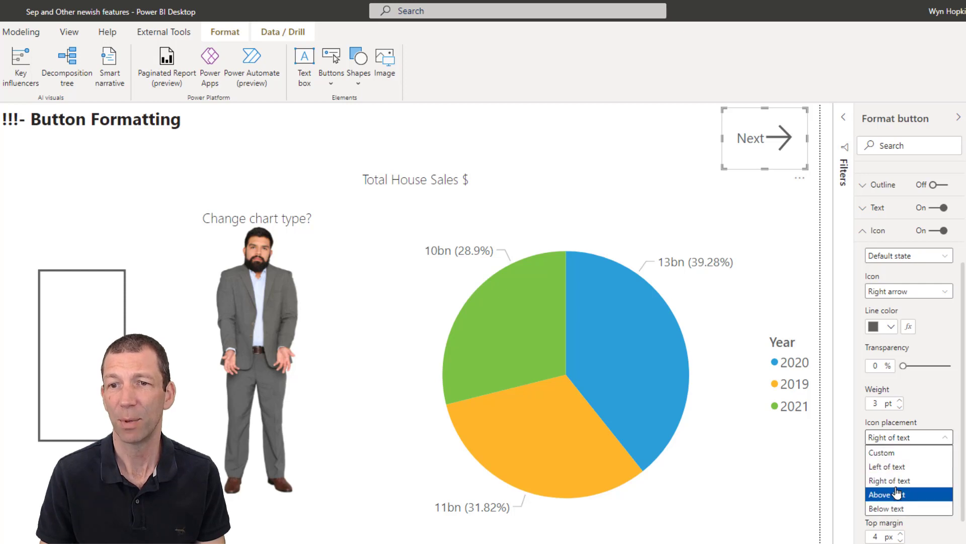
pyautogui.click(896, 467)
pyautogui.click(901, 439)
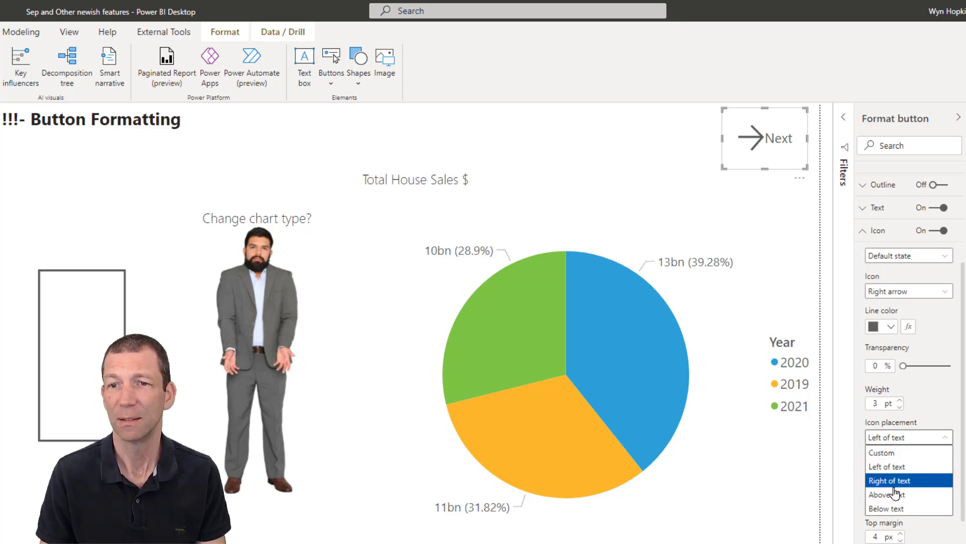
pyautogui.click(895, 494)
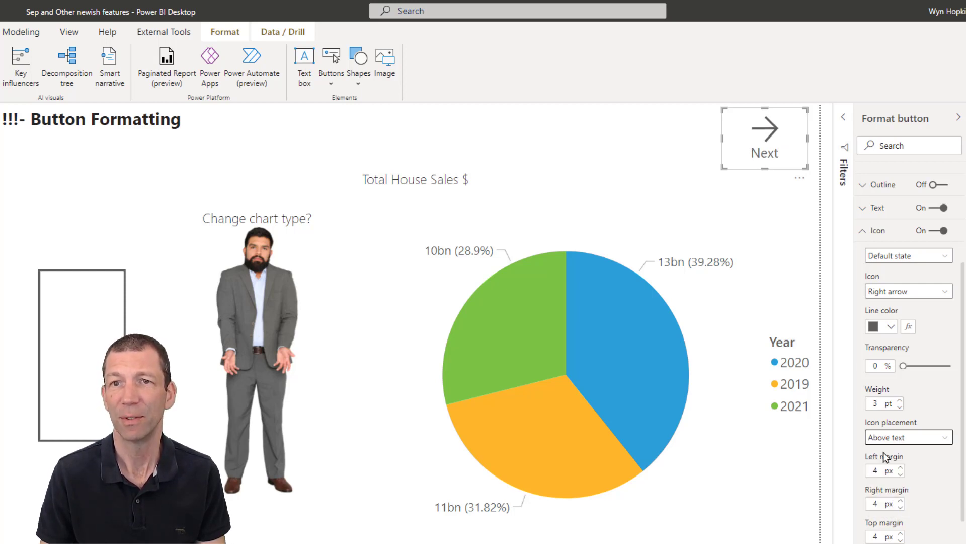
pyautogui.keyDown('ctrl'); pyautogui.click(775, 149); pyautogui.keyUp('ctrl')
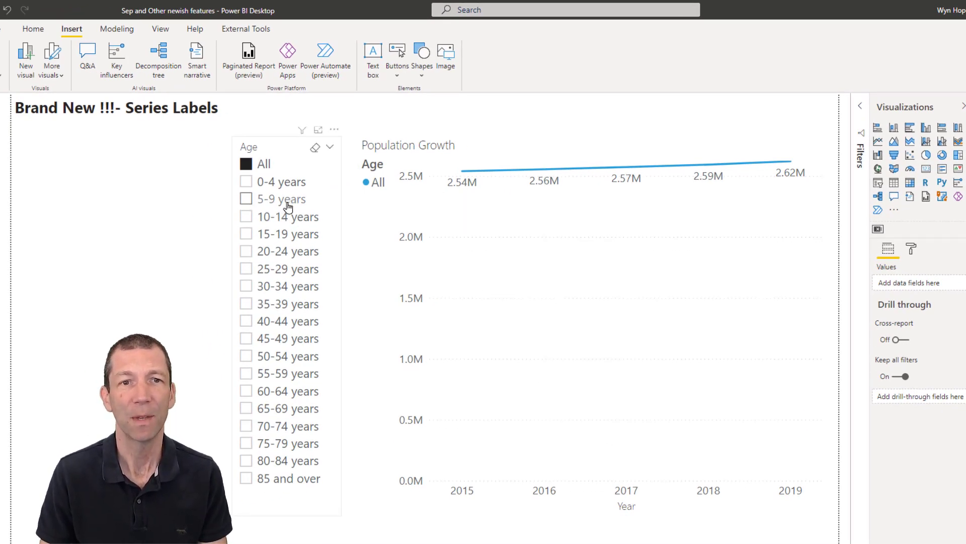
# - Try several Age slicer selections, ending with only the 15-19 years series shown
pyautogui.click(247, 217)
pyautogui.click(246, 236)
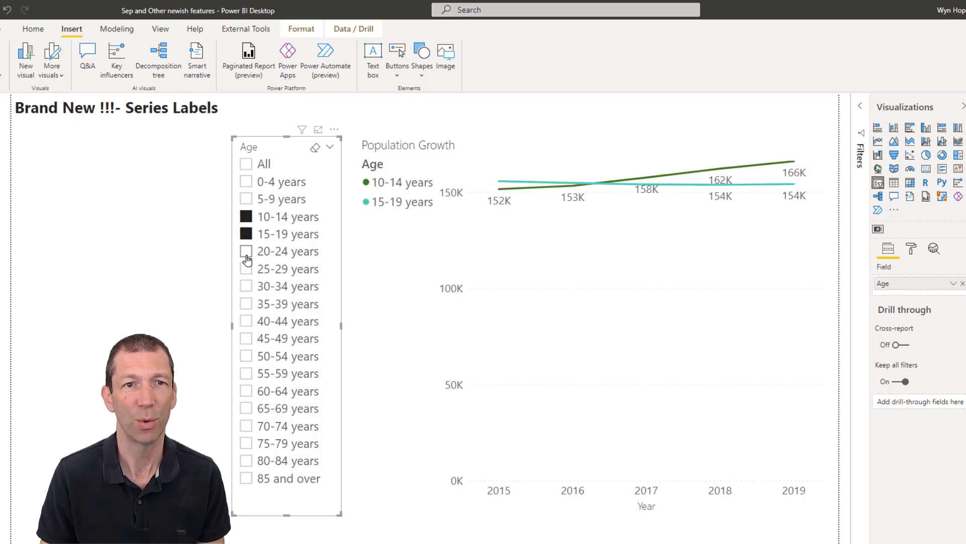
pyautogui.click(246, 253)
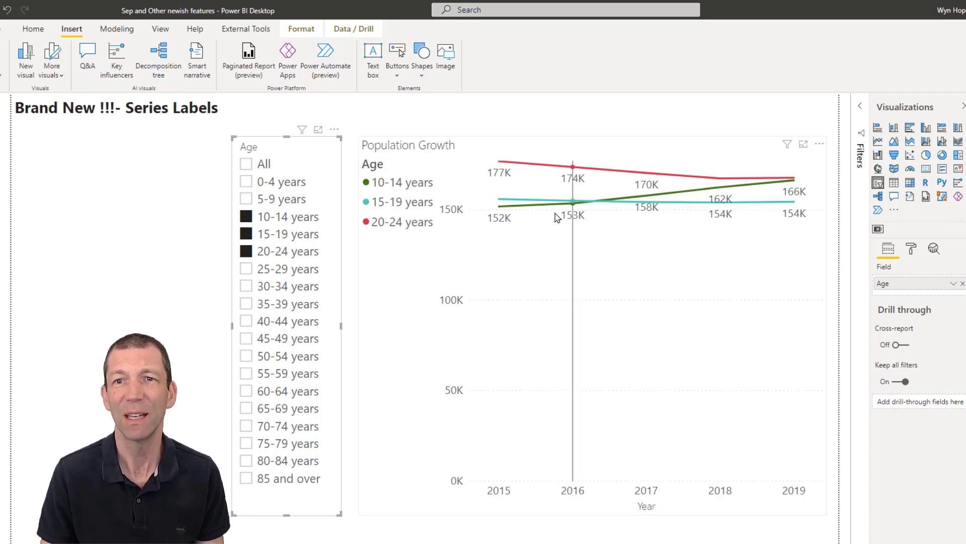
pyautogui.click(247, 234)
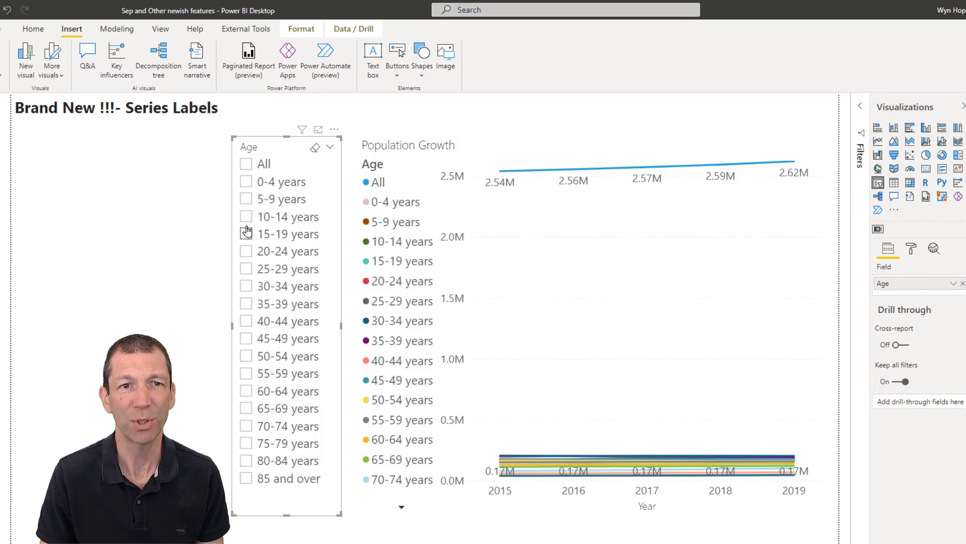
pyautogui.click(246, 234)
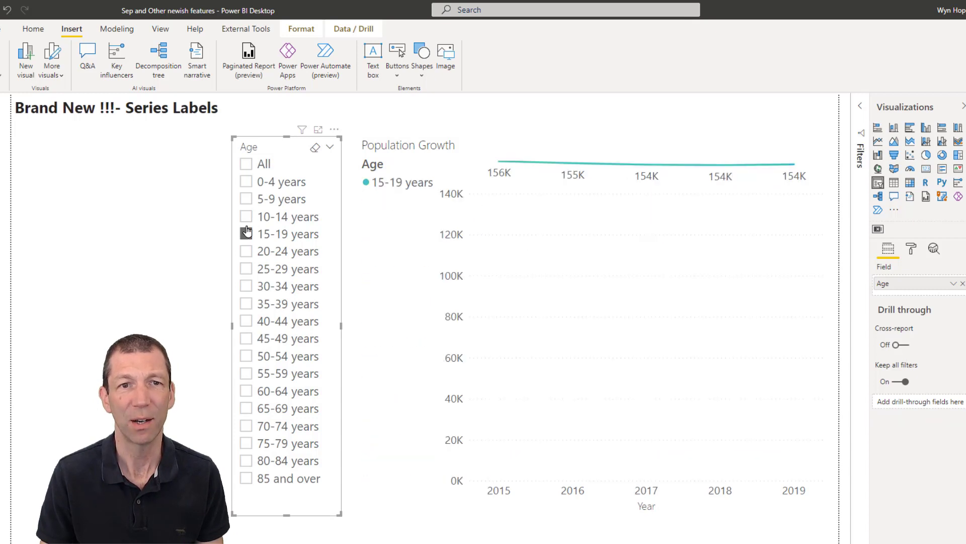
# - Turn on series labels for the Population Growth line chart in the Format pane
pyautogui.click(912, 249)
pyautogui.click(688, 276)
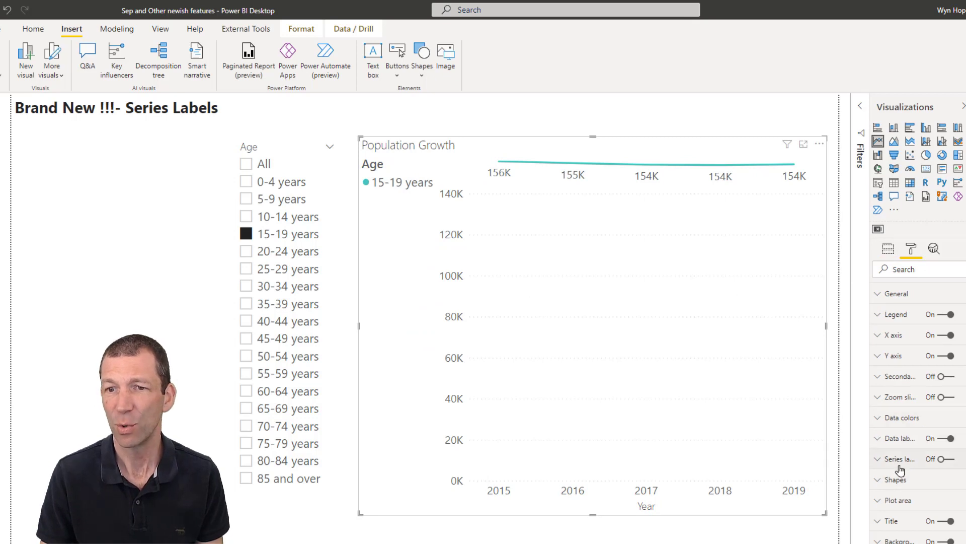
pyautogui.moveTo(873, 463); pyautogui.dragTo(852, 463)
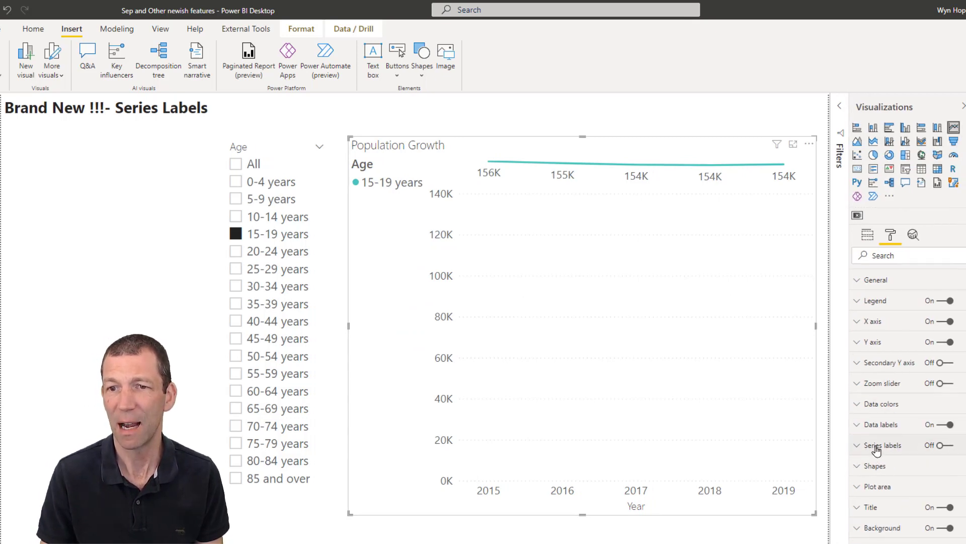
pyautogui.click(940, 446)
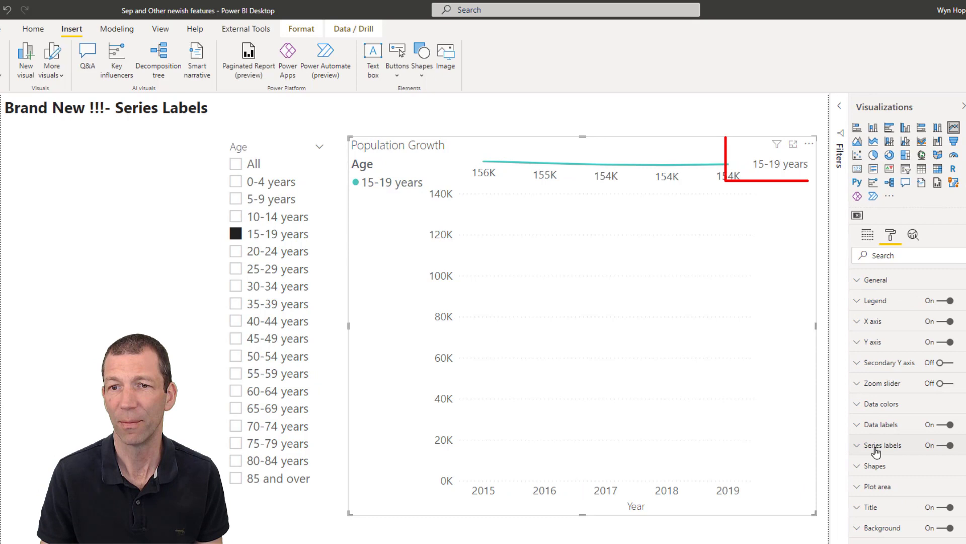
pyautogui.scroll(-1, 917, 480)
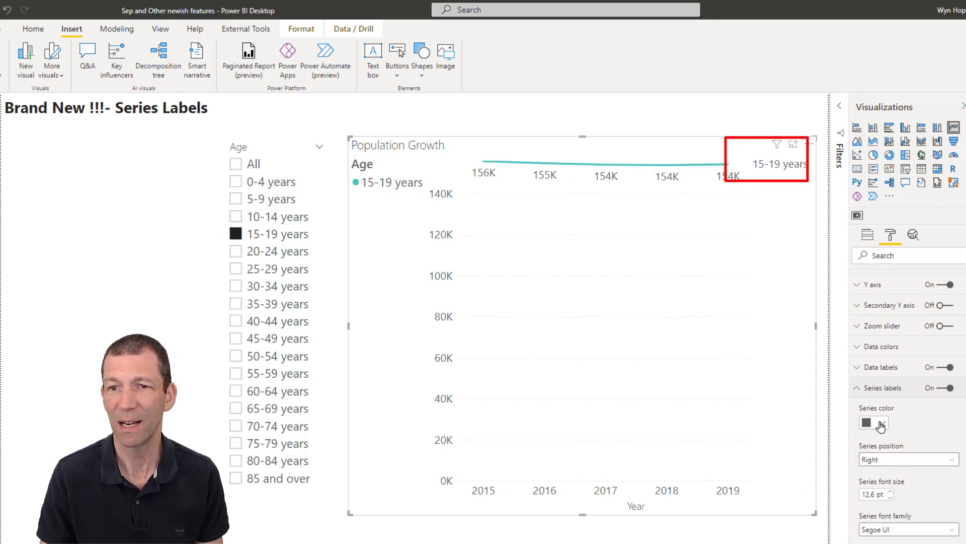
pyautogui.scroll(-1, 880, 428)
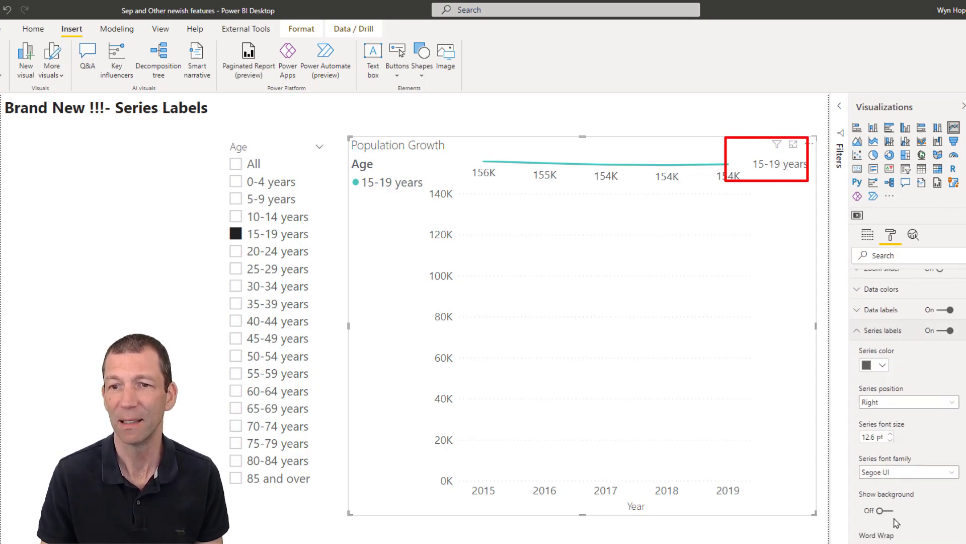
pyautogui.scroll(1, 893, 513)
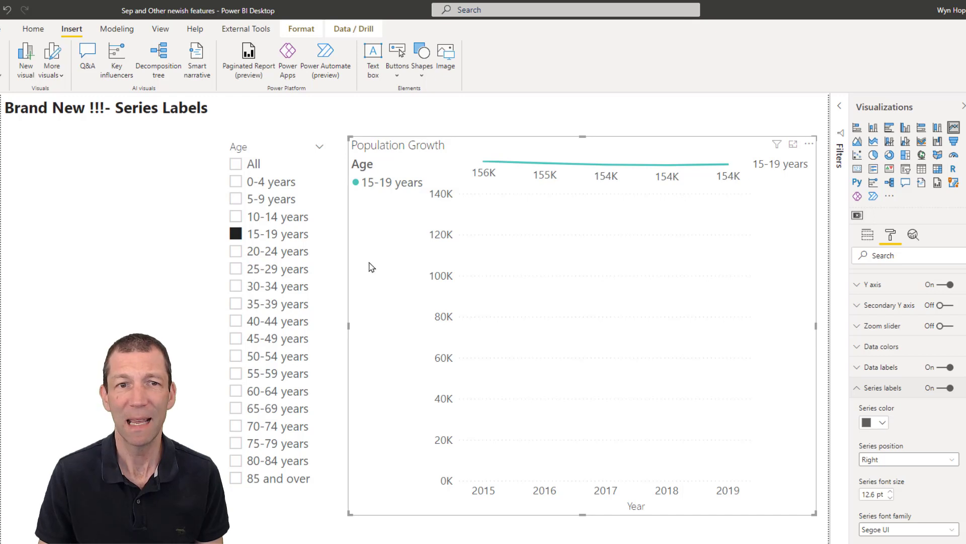
# - Add the 40-44, 60-64, 80-84 and 10-14 years series to the chart
pyautogui.click(236, 321)
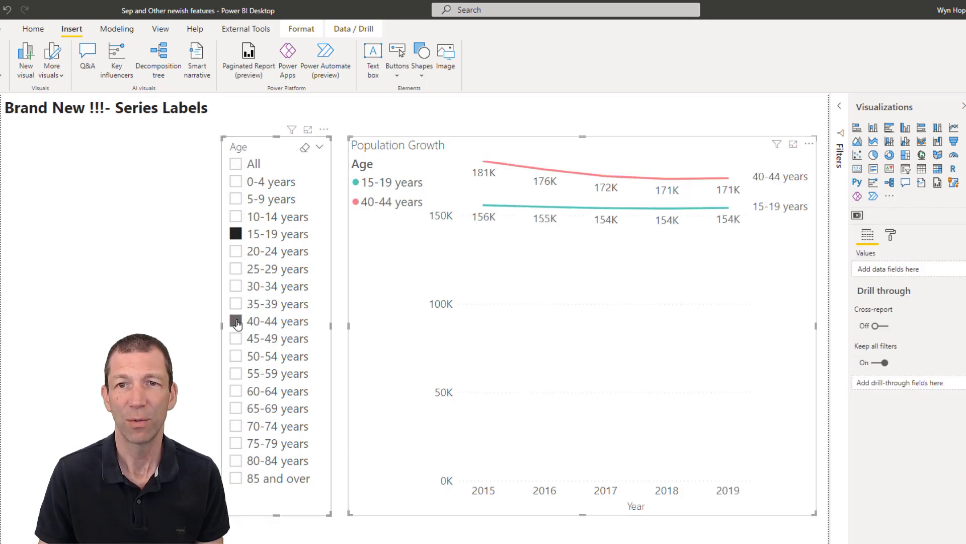
pyautogui.click(235, 391)
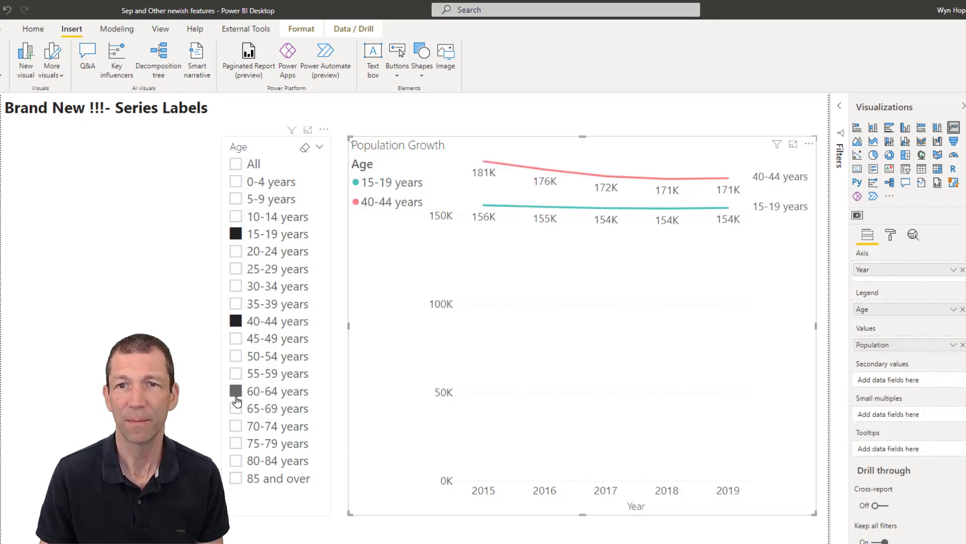
pyautogui.click(236, 460)
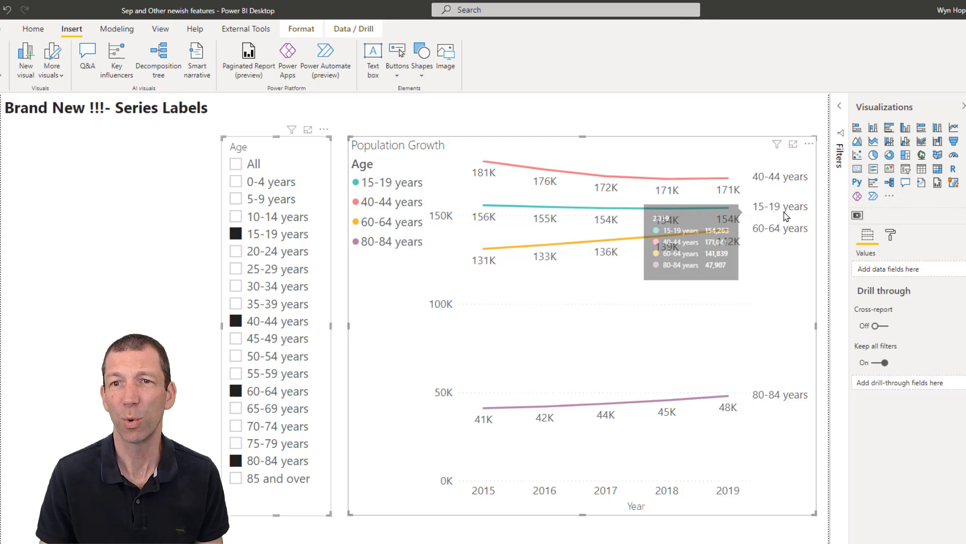
pyautogui.click(238, 218)
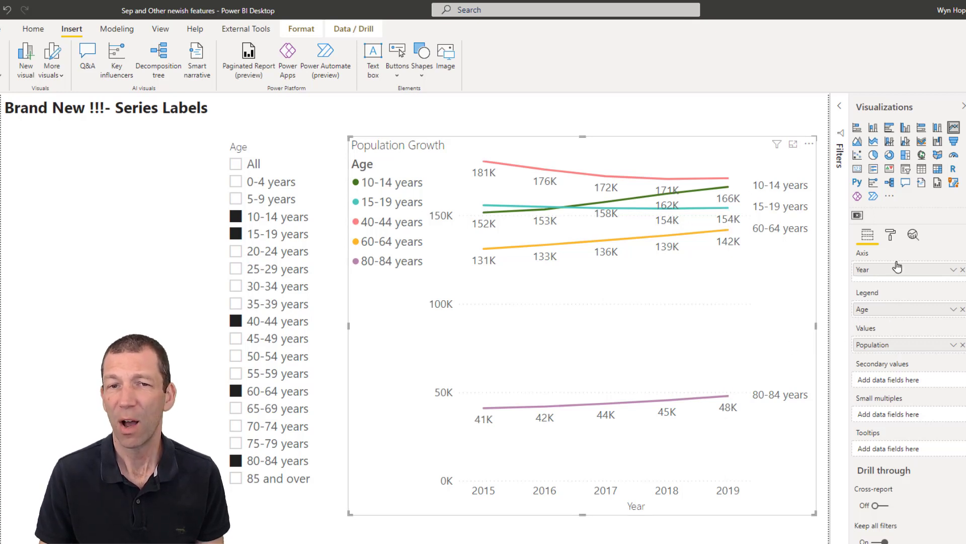
# - Switch off the Population Growth legend and clear the Age slicer selections
pyautogui.click(890, 235)
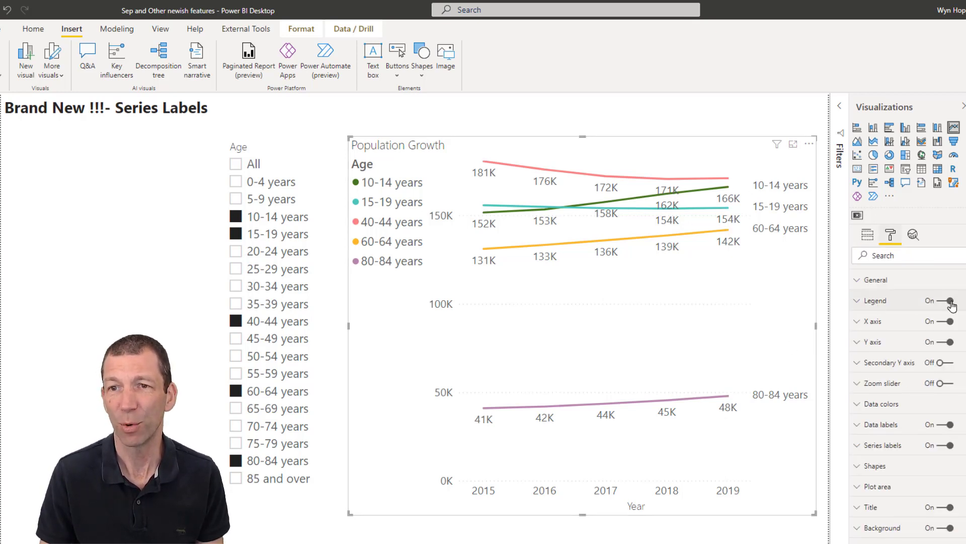
pyautogui.click(948, 302)
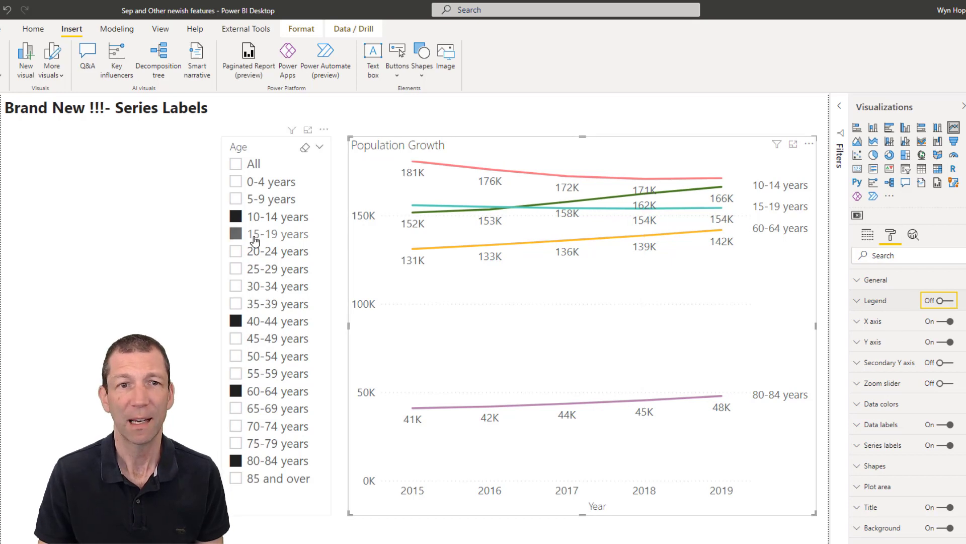
pyautogui.doubleClick(233, 234)
# - Select the 20-24, 25-29 and 30-34 years groups, then go to the Small Multiples page
pyautogui.click(236, 251)
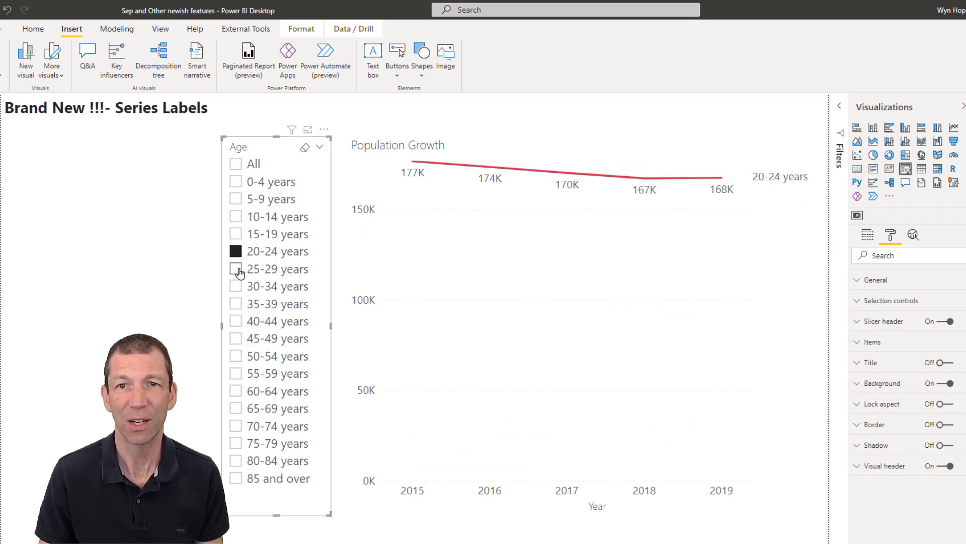
pyautogui.keyDown('ctrl'); pyautogui.click(235, 269); pyautogui.keyUp('ctrl')
pyautogui.keyDown('ctrl'); pyautogui.click(235, 291); pyautogui.keyUp('ctrl')
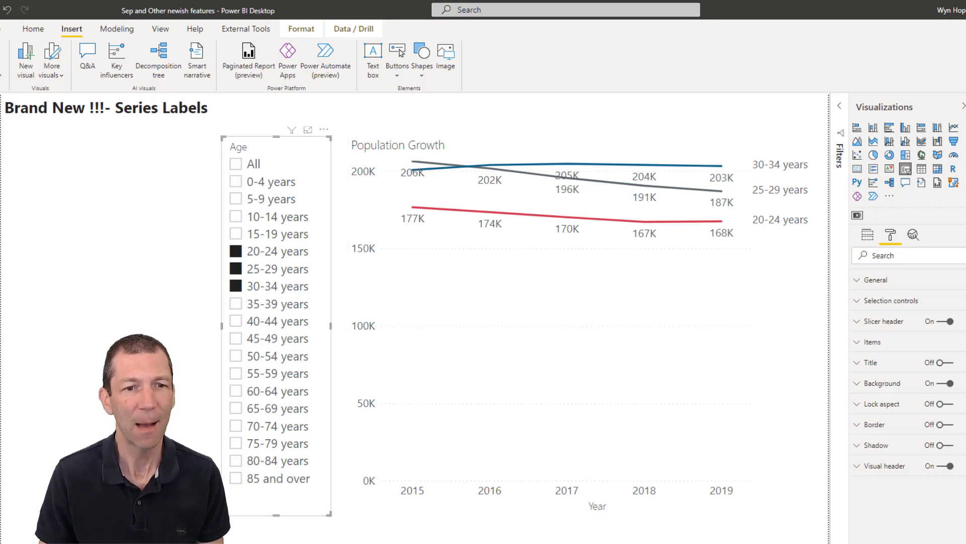
pyautogui.hotkey('ctrl', 'pagedown')
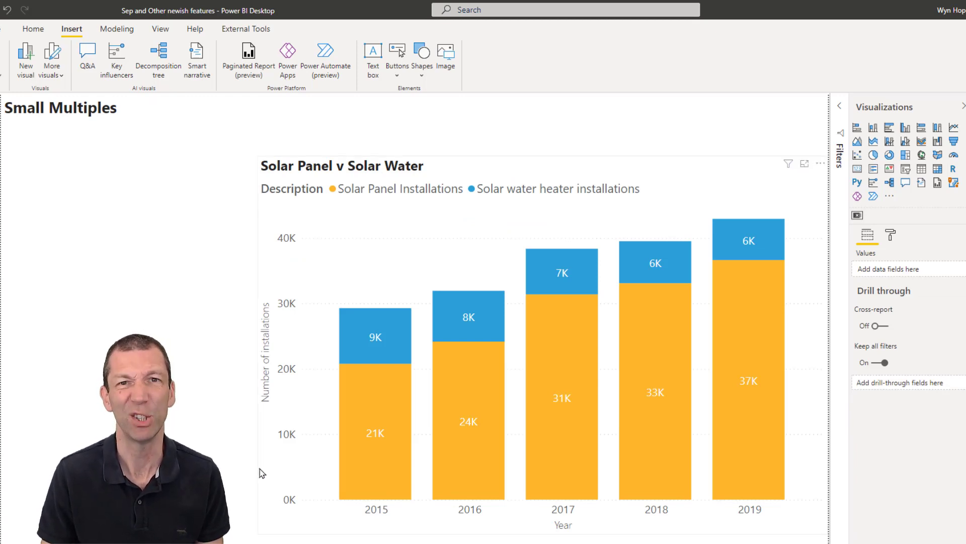
# - Move the Description field from Legend into Small multiples on the Solar Panel v Solar Water chart
pyautogui.click(379, 214)
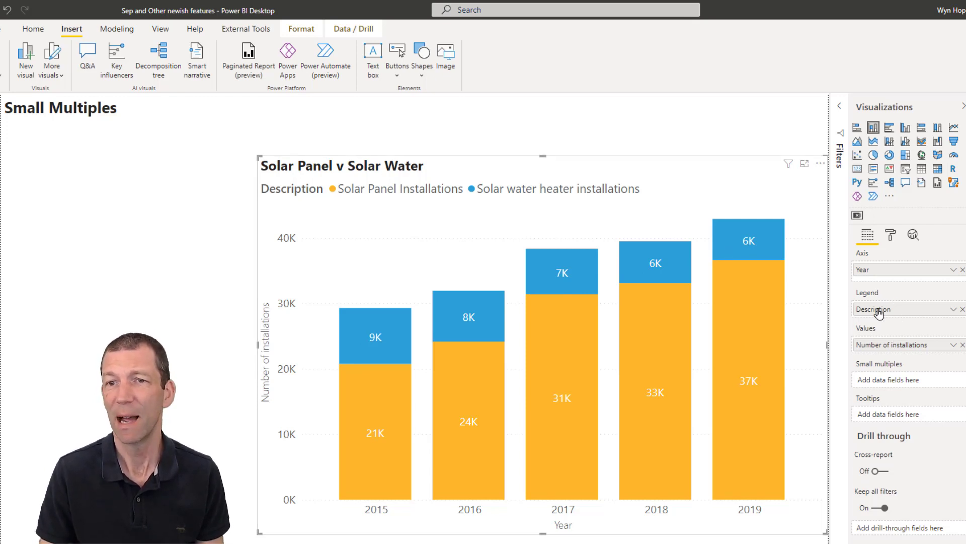
pyautogui.moveTo(878, 313); pyautogui.dragTo(888, 382)
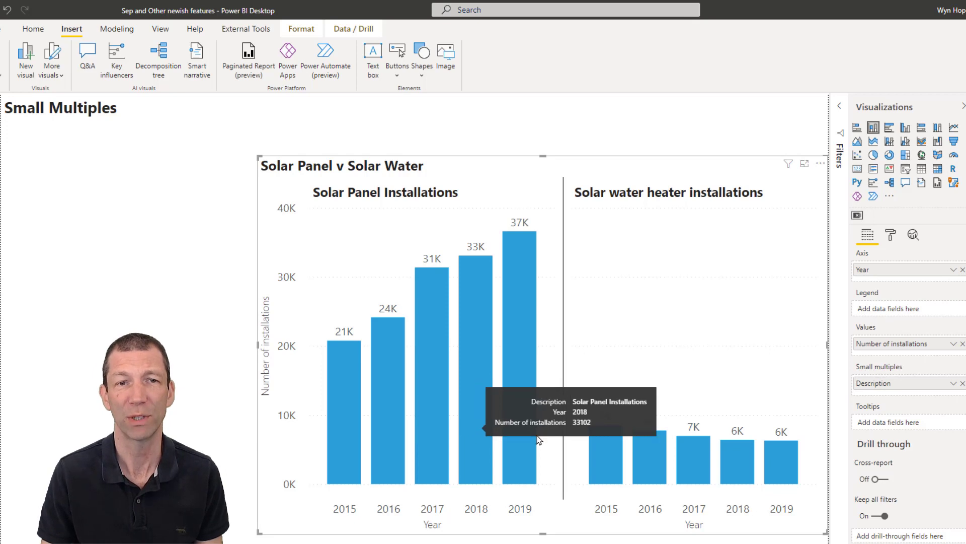
# - Set the small multiples grid layout to 2 rows and 2 columns, then go to Zoom Sliders
pyautogui.click(892, 234)
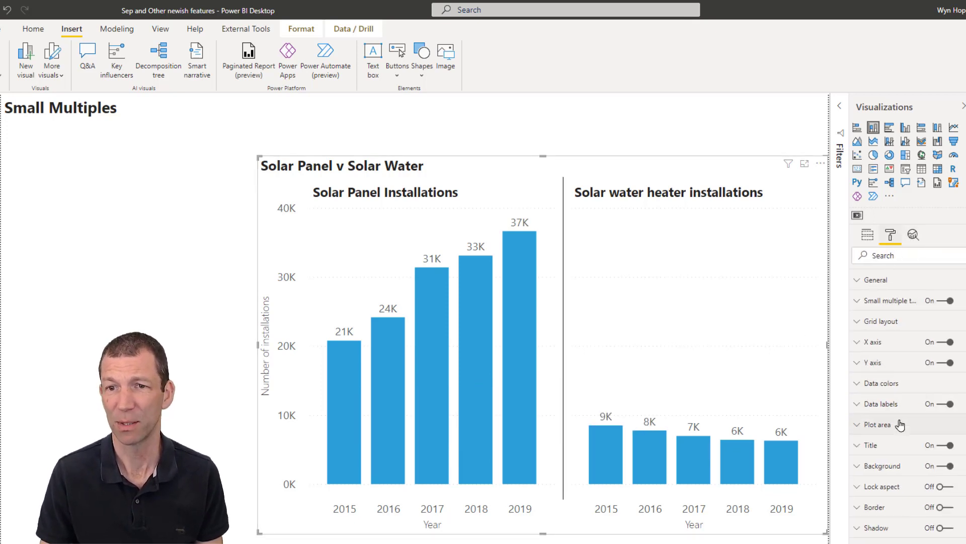
pyautogui.click(886, 303)
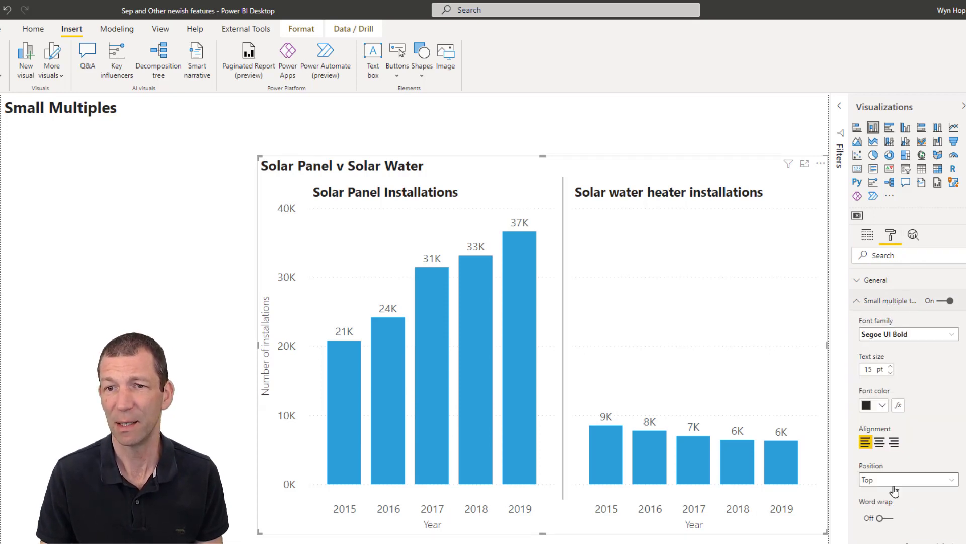
pyautogui.click(901, 302)
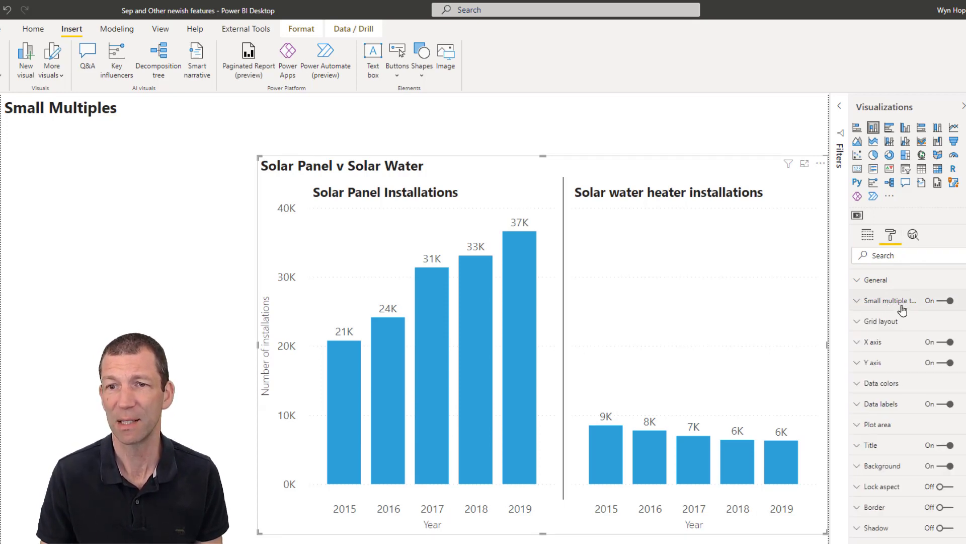
pyautogui.click(878, 322)
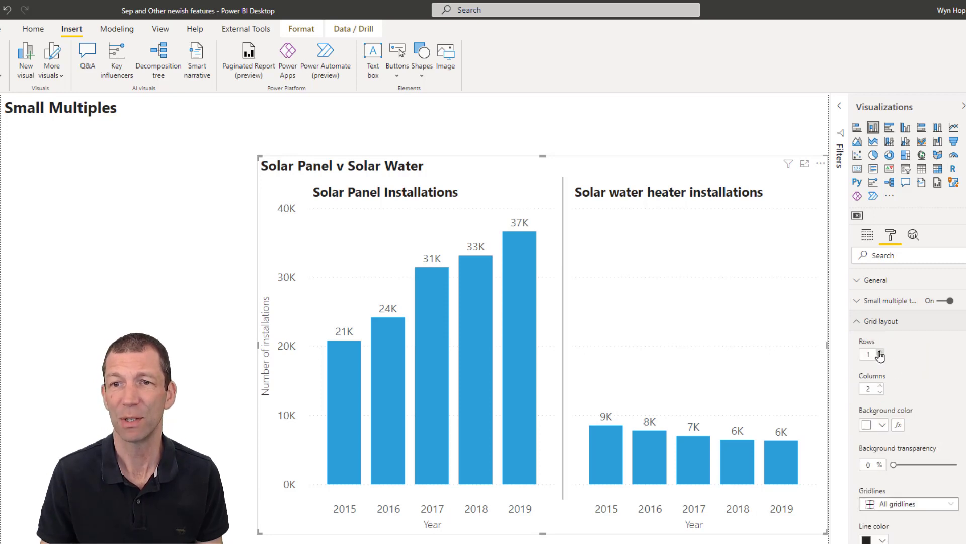
pyautogui.click(880, 354)
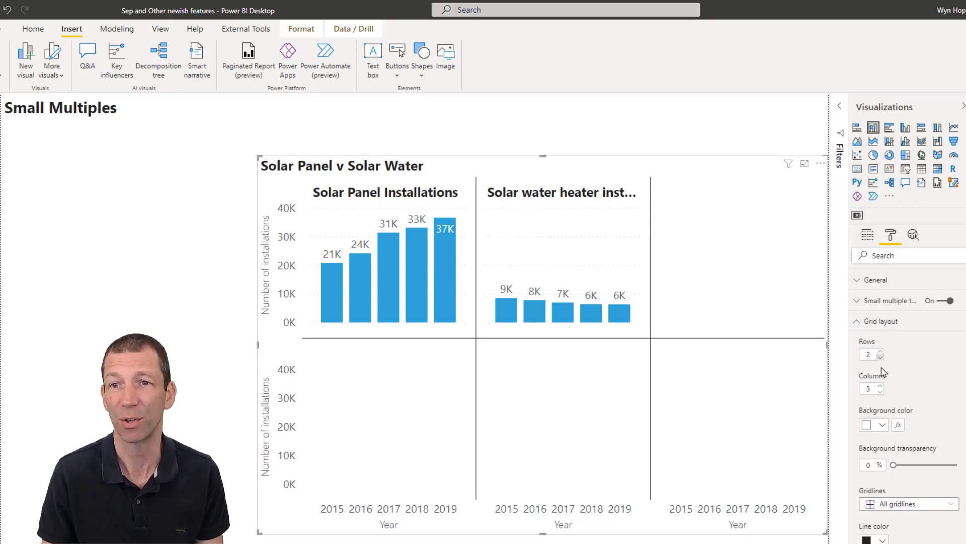
pyautogui.click(880, 391)
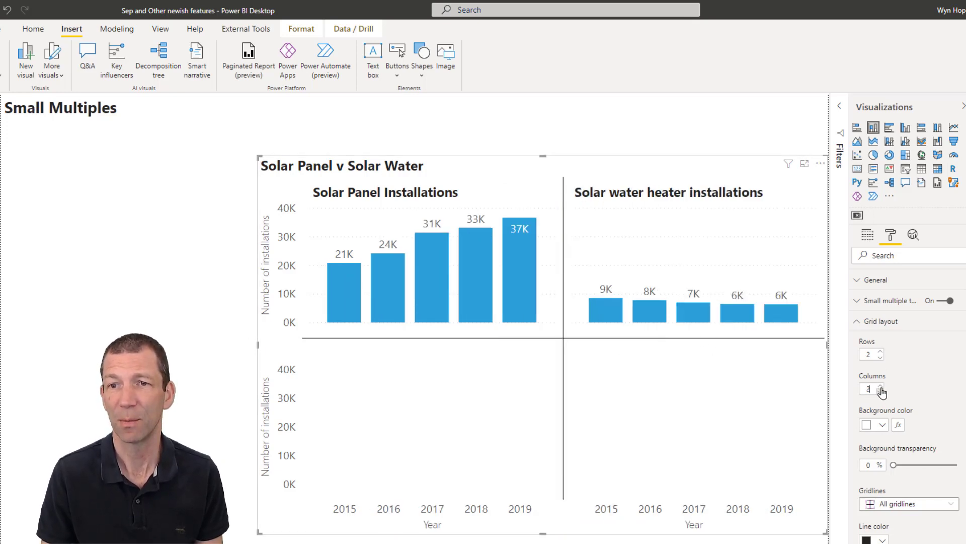
pyautogui.click(864, 322)
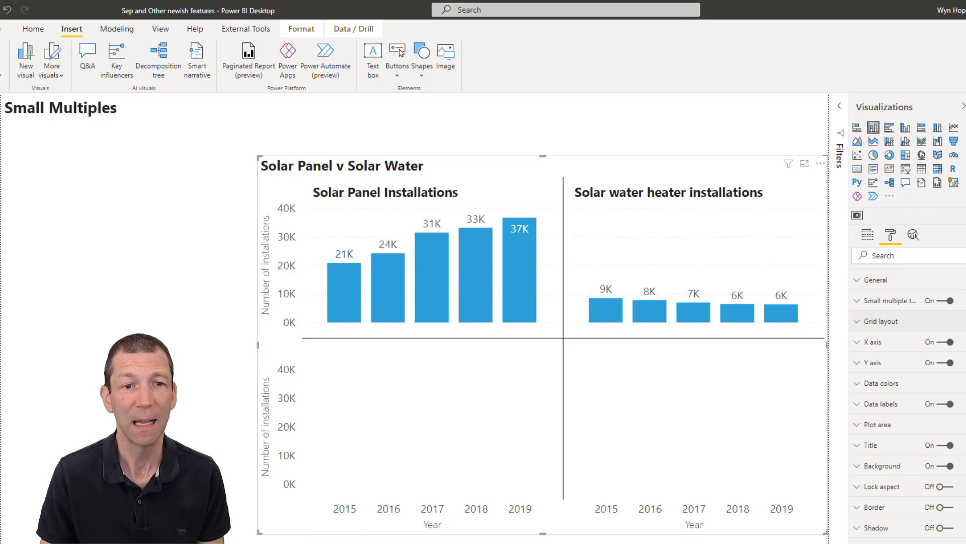
pyautogui.hotkey('ctrl', 'pagedown')
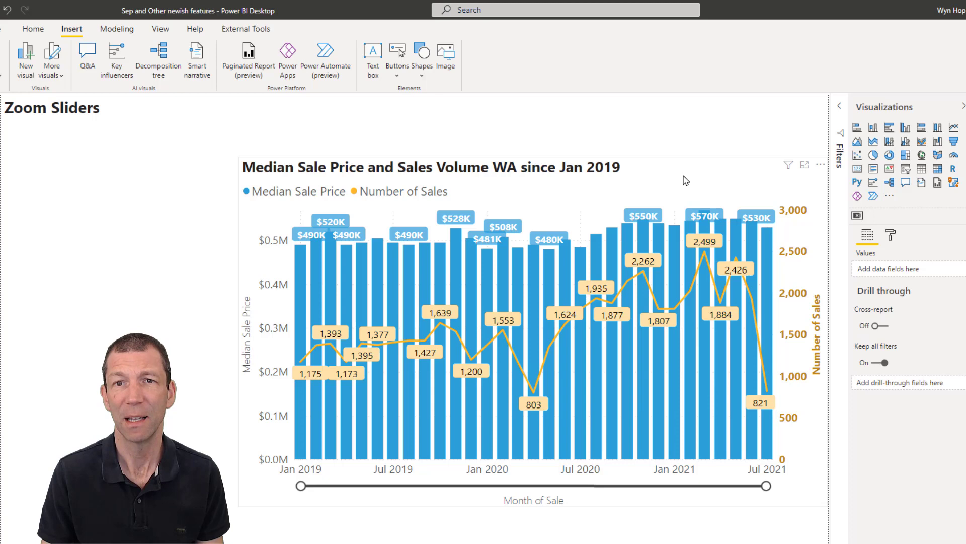
# - Drag the X-axis zoom slider to start around Jul 2019, then widen it to Jan–Nov 2019
pyautogui.click(301, 486)
pyautogui.moveTo(301, 486); pyautogui.dragTo(277, 501)
pyautogui.moveTo(355, 485); pyautogui.dragTo(757, 486)
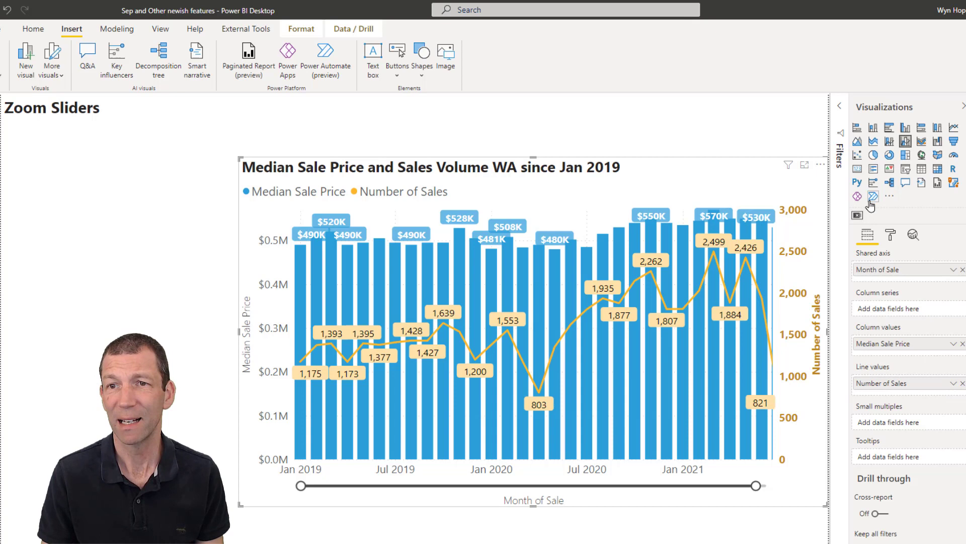
# - Toggle the Y-axis zoom slider on and off, then drag the X slider to May 2020–May 2021 and back
pyautogui.click(891, 235)
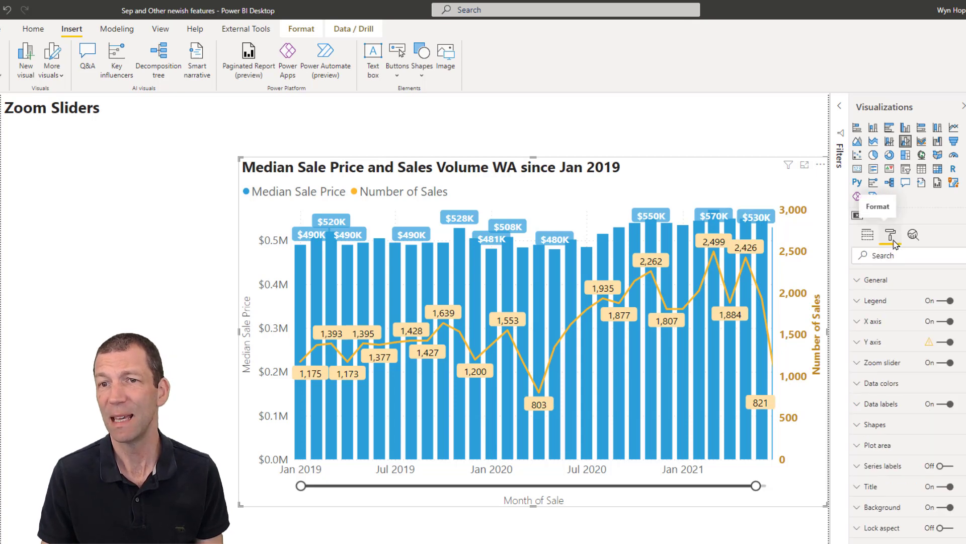
pyautogui.click(888, 363)
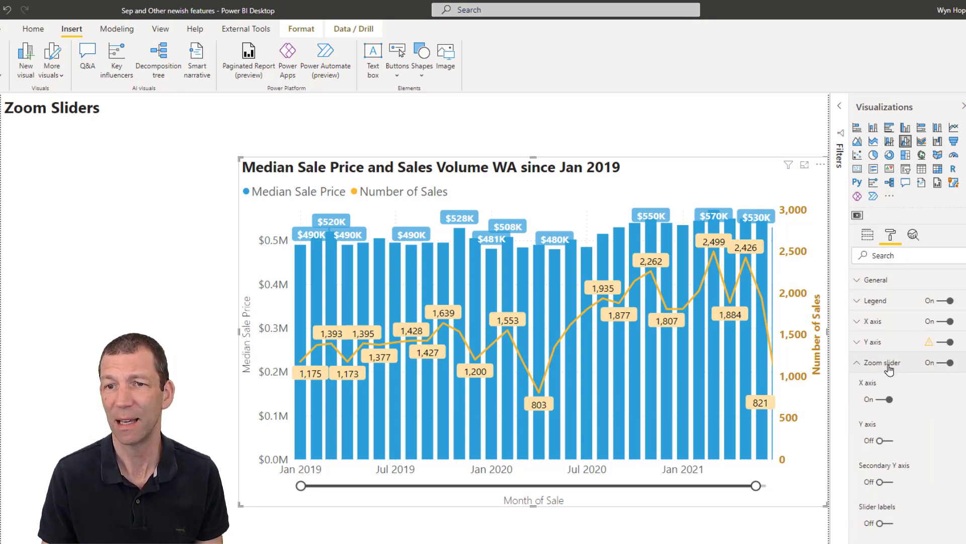
pyautogui.click(879, 441)
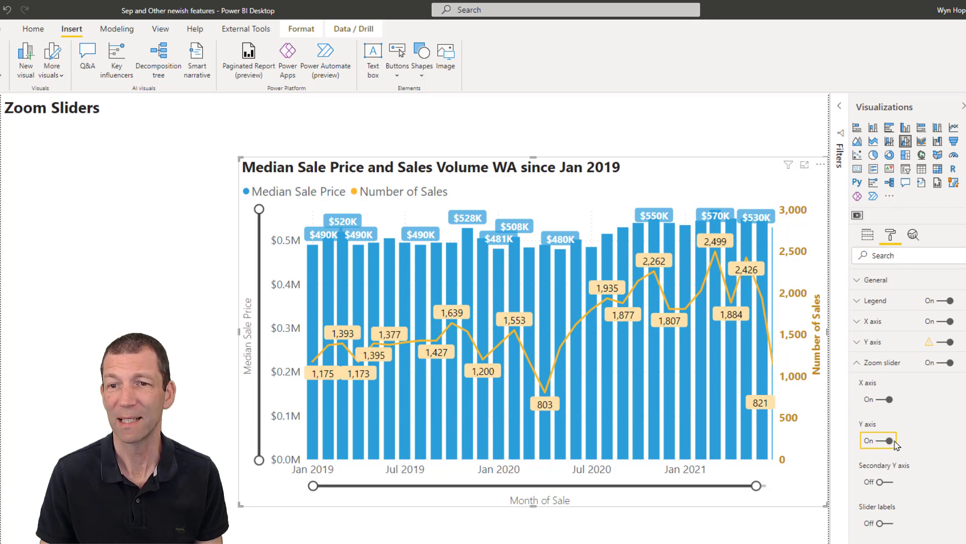
pyautogui.click(882, 446)
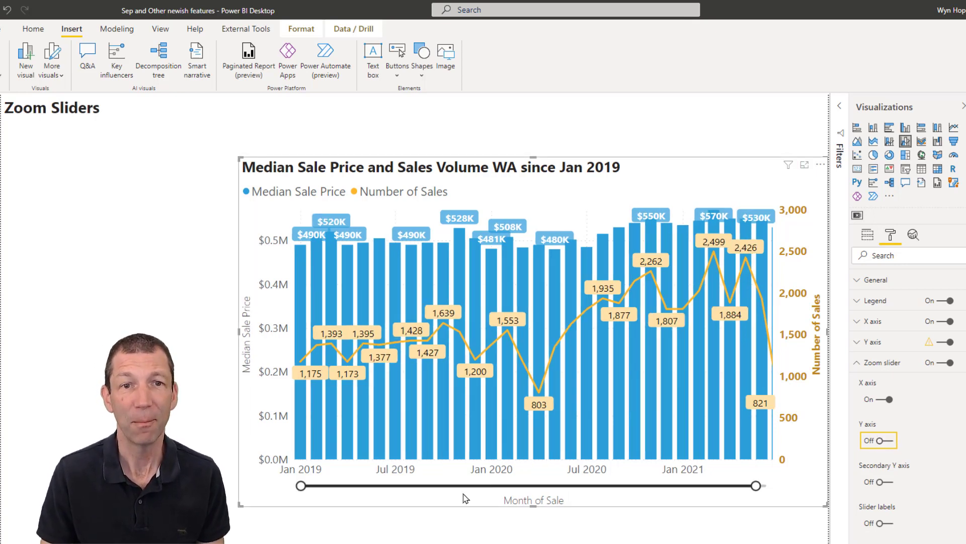
pyautogui.moveTo(299, 485)
pyautogui.mouseDown()
pyautogui.moveTo(544, 486)
pyautogui.moveTo(301, 486)
pyautogui.mouseUp()
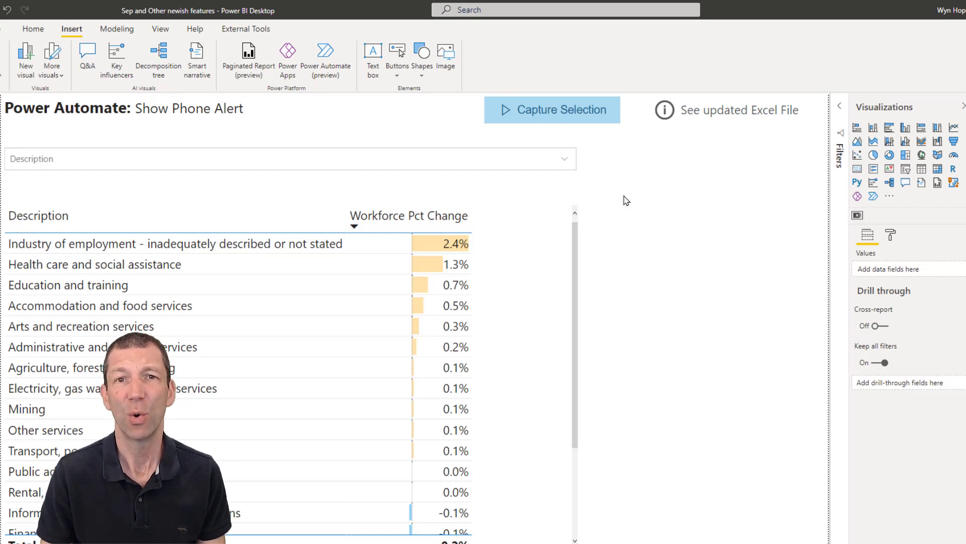
# - Select Construction in the Description slicer dropdown, then add Mining to the selection
pyautogui.click(140, 158)
pyautogui.click(563, 159)
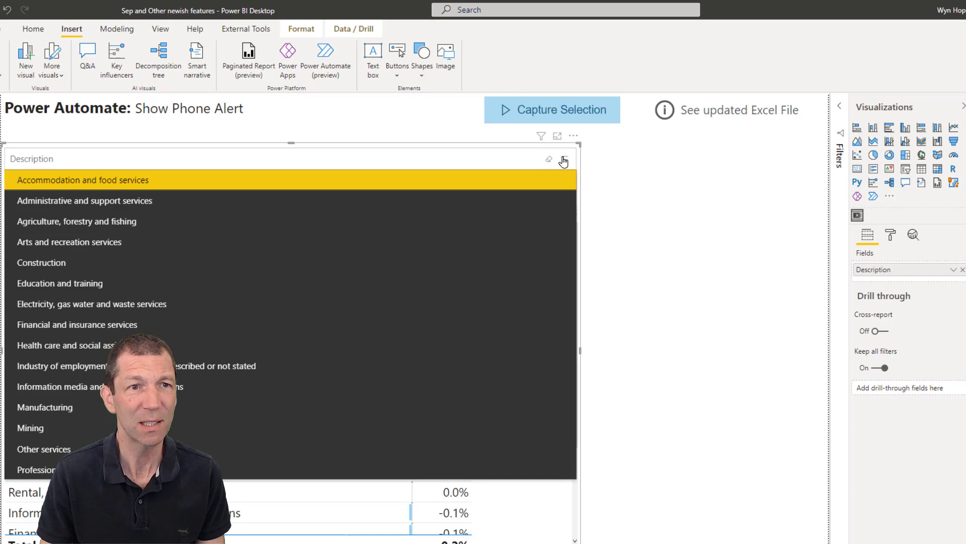
pyautogui.click(112, 259)
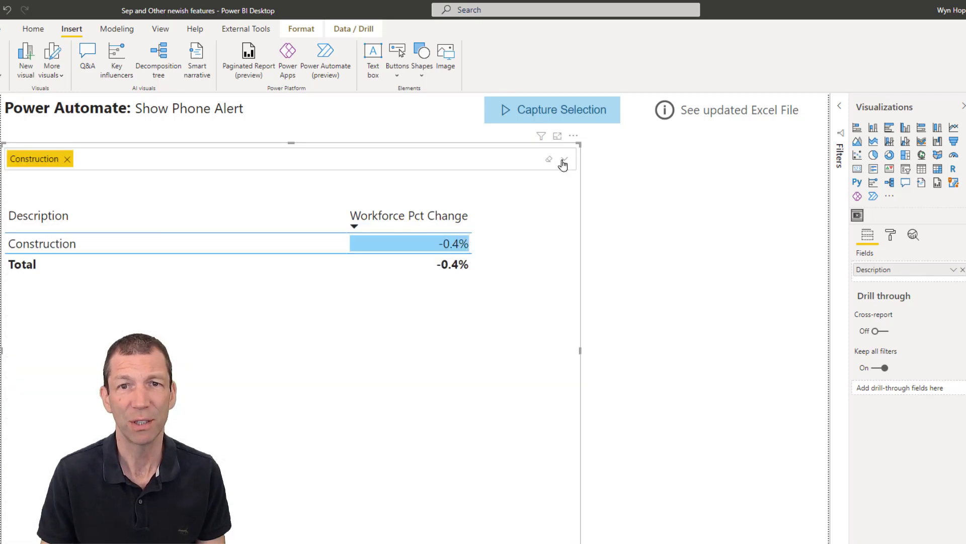
pyautogui.click(564, 159)
pyautogui.click(94, 413)
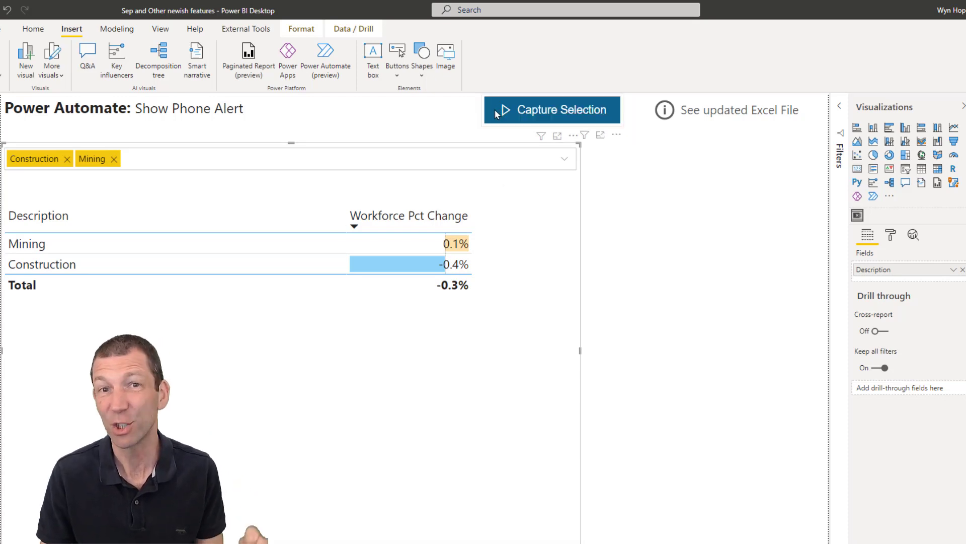
# - Run the Capture Selection flow to write the Construction and Mining selections to PowerAutomateTargetFile
pyautogui.click(522, 110)
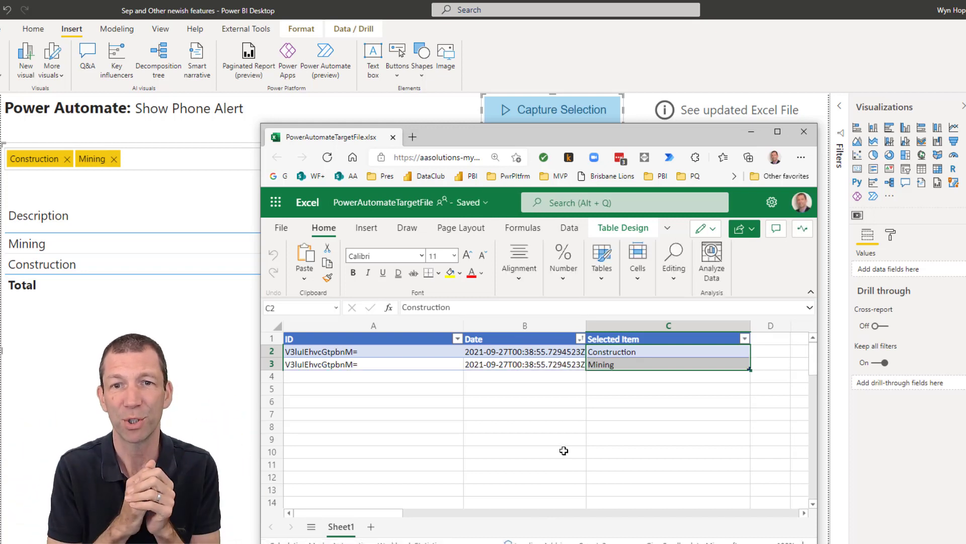
# - Inspect the Mining entry written to the PowerAutomateTargetFile table, stamped 2021-09-27T00:38:55
pyautogui.click(620, 363)
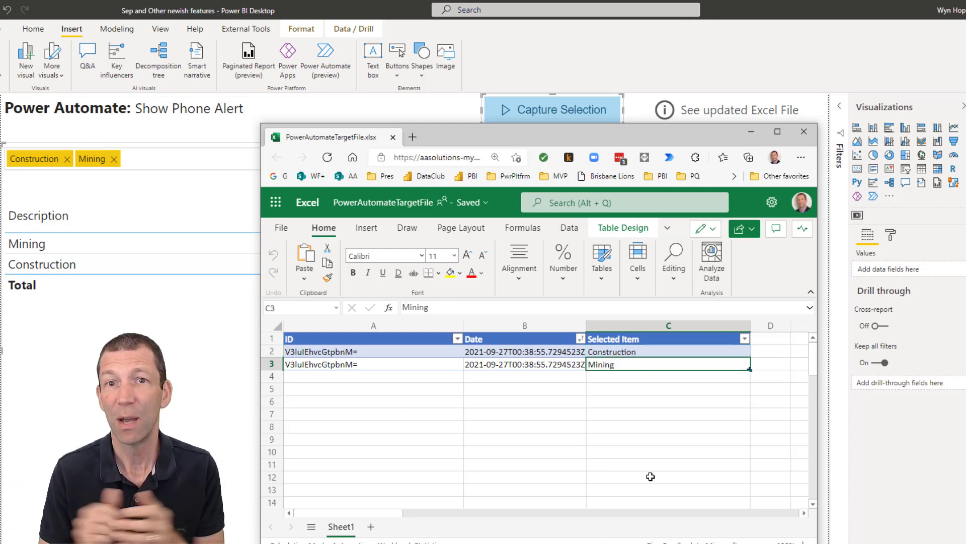
pyautogui.click(619, 46)
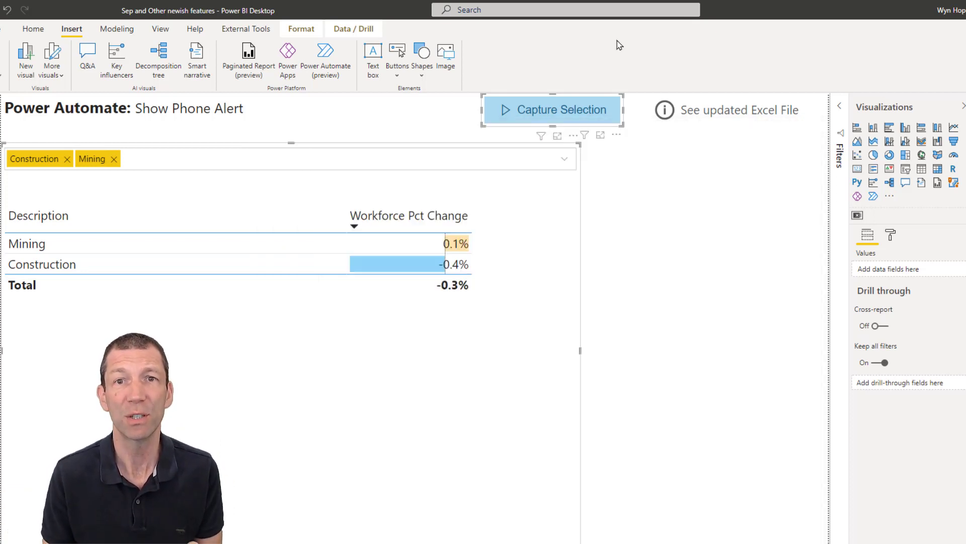